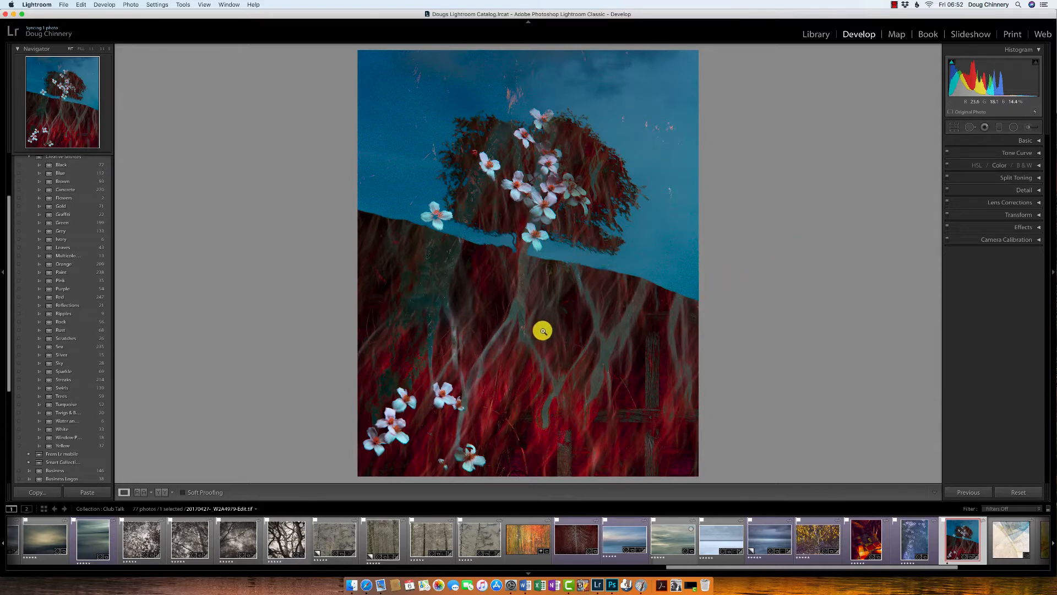
# Step: Open the export settings for the current photo, enlarge the dialog and set the export location to Desktop
pyautogui.rightClick(509, 263)
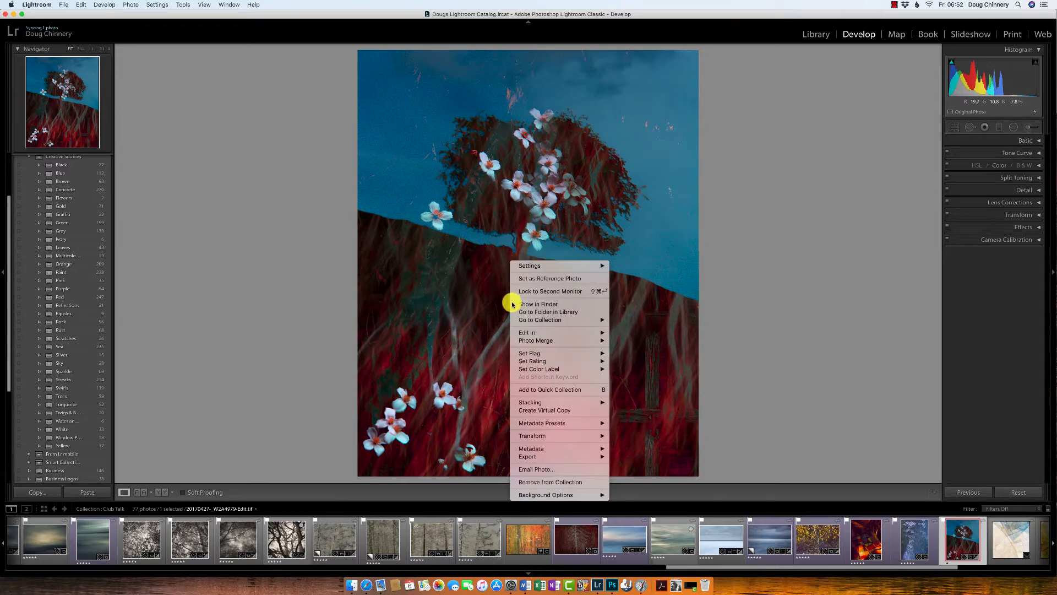
pyautogui.moveTo(529, 458)
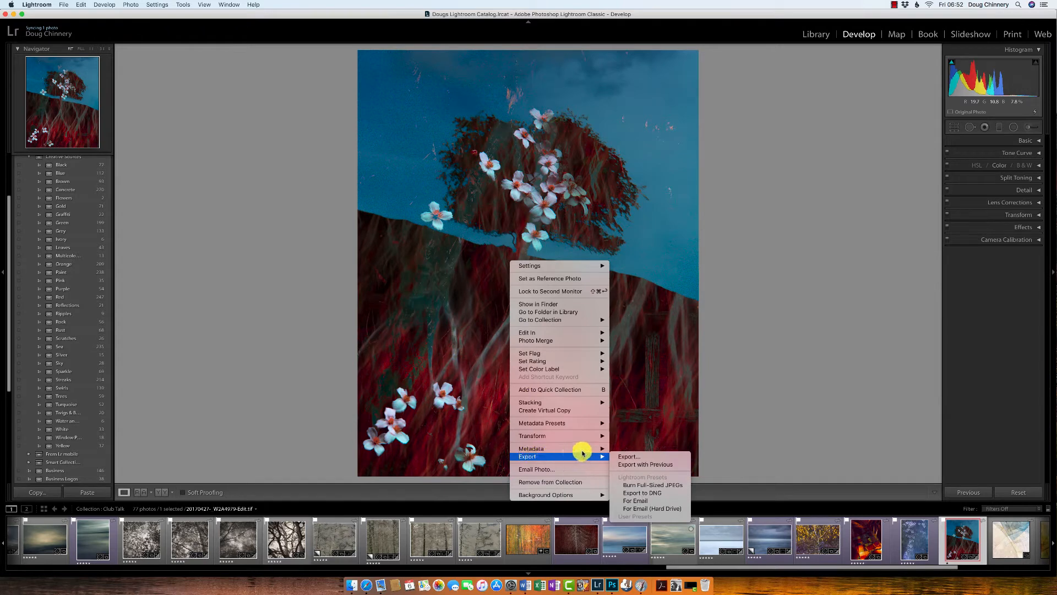
pyautogui.click(626, 457)
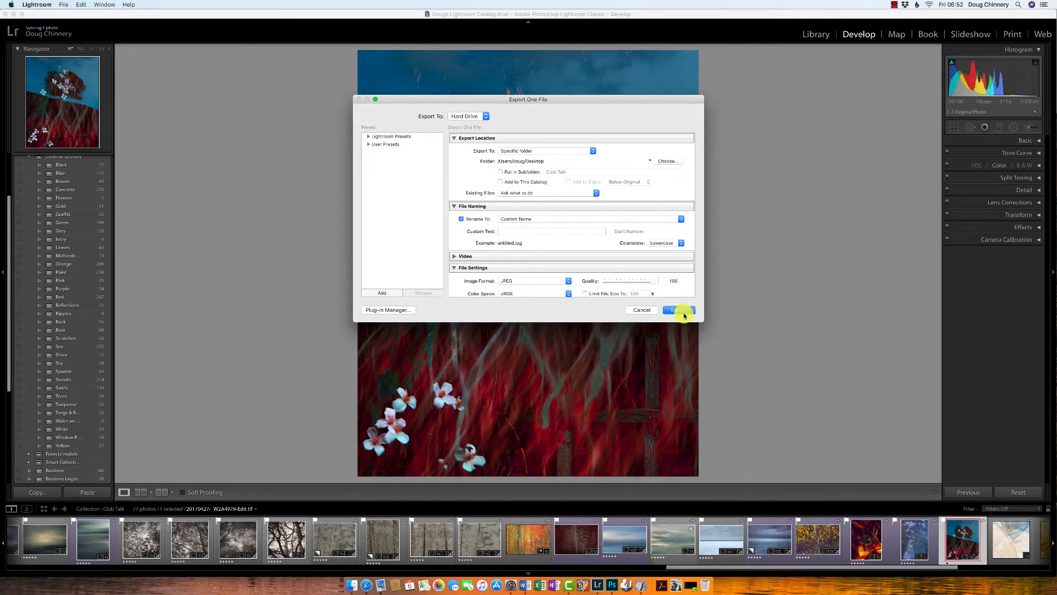
pyautogui.moveTo(706, 329); pyautogui.dragTo(766, 413)
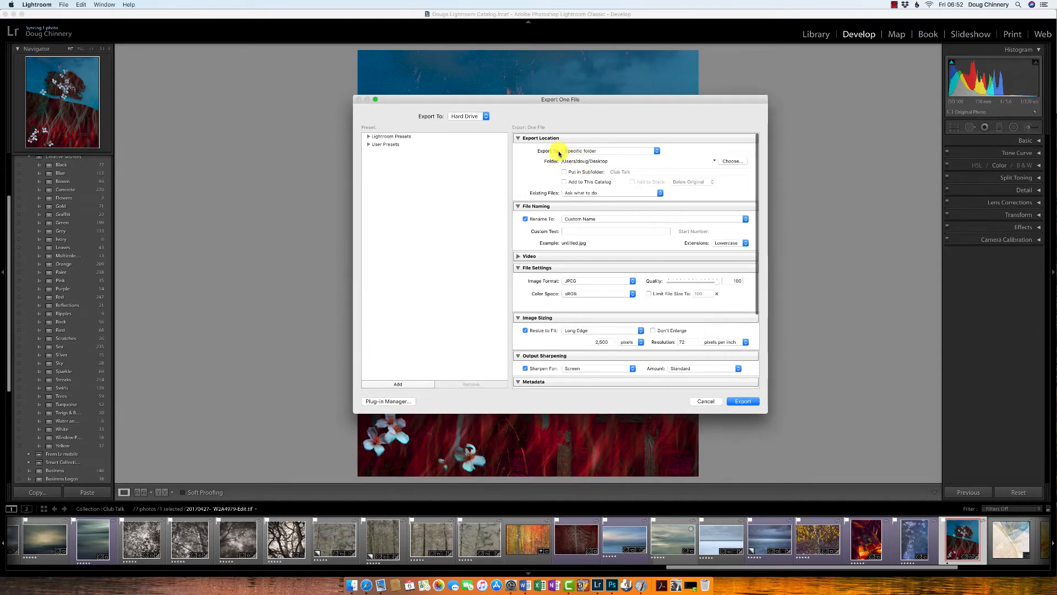
pyautogui.click(657, 152)
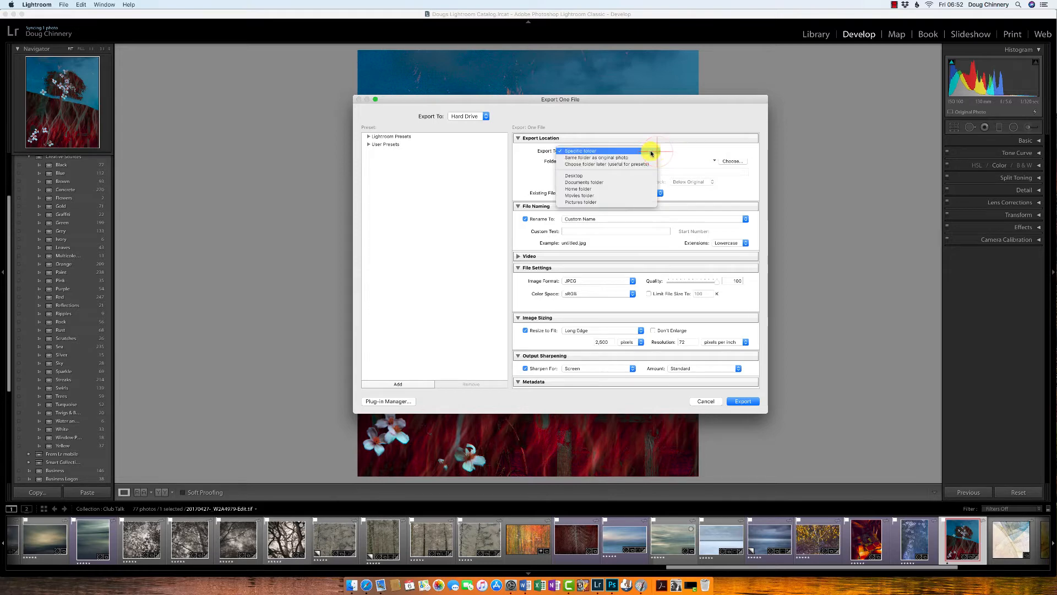
pyautogui.click(598, 177)
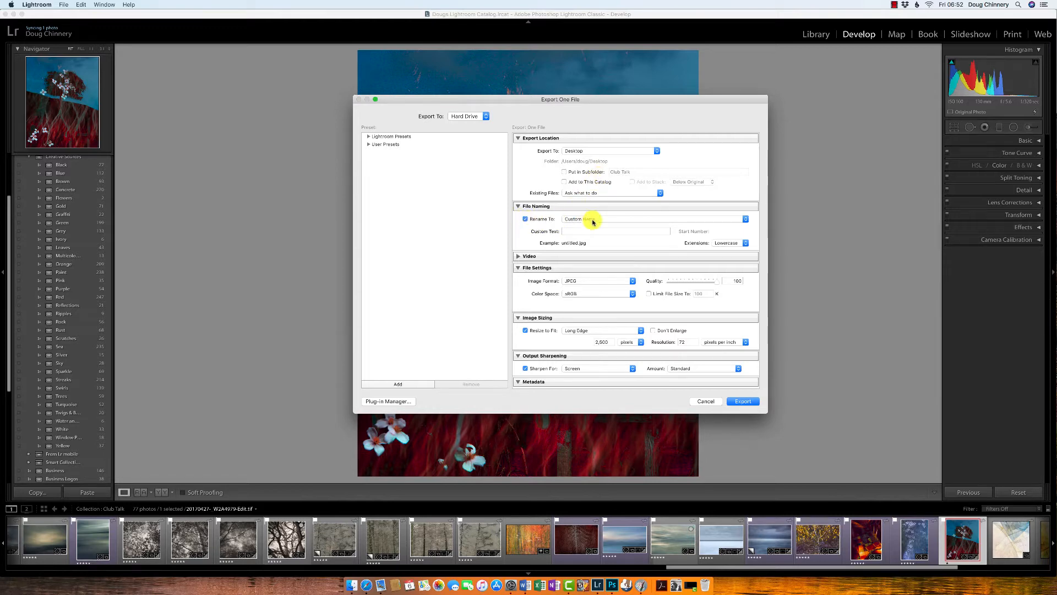
# Step: Rename the exported file with the Custom Name template, using the photographer's name followed by "1 Mountains"
pyautogui.click(746, 220)
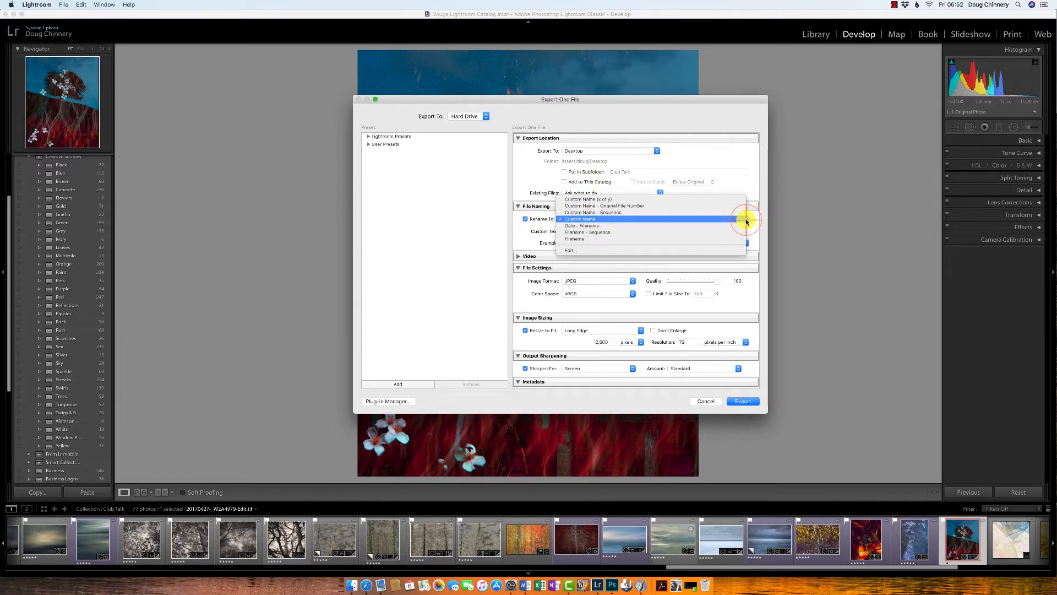
pyautogui.click(585, 219)
pyautogui.click(570, 230)
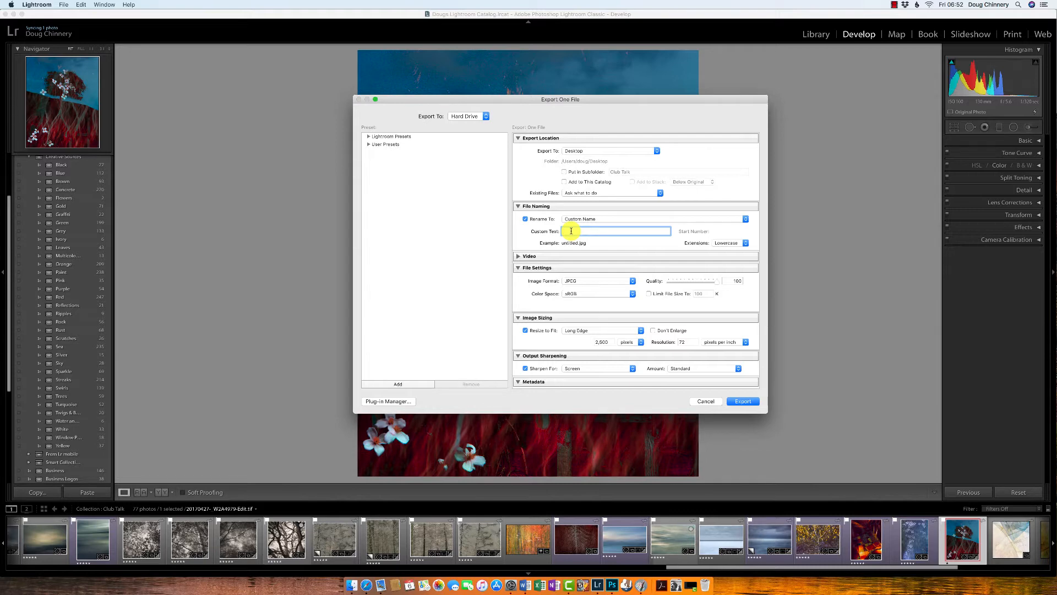
pyautogui.write('Doug Chinnery 1')
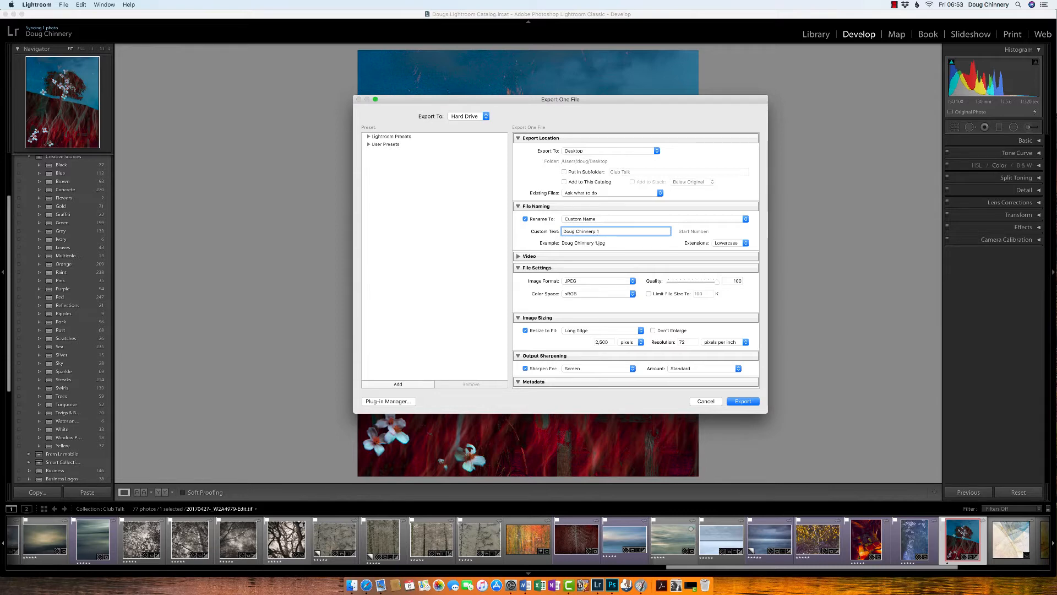
pyautogui.write(' Mountains')
# Step: Set the export file format to JPEG at quality 100 with the AdobeRGB (1998) color space
pyautogui.scroll(-5, 613, 309)
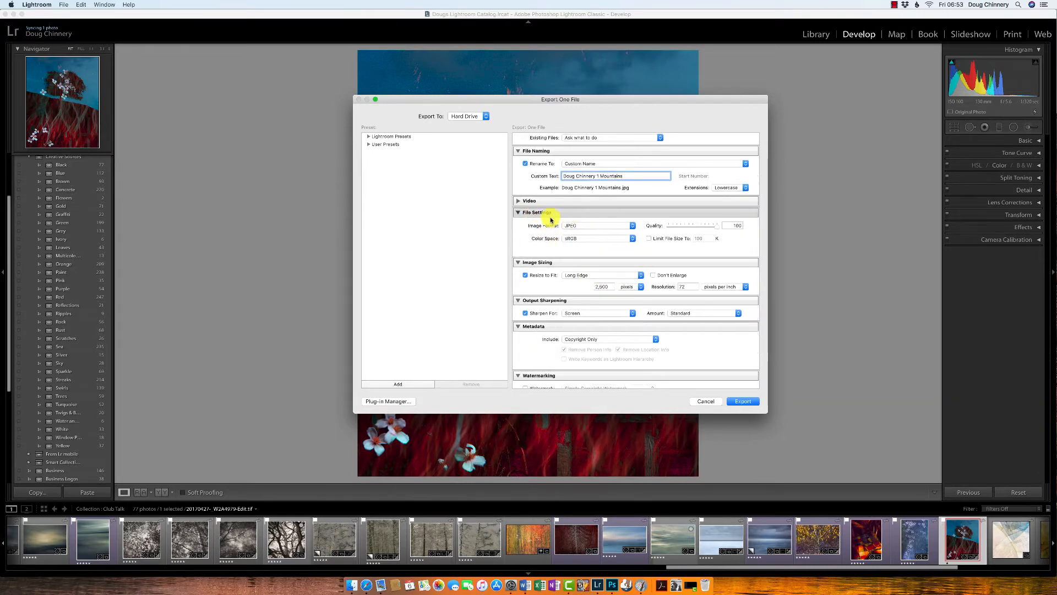
pyautogui.click(517, 213)
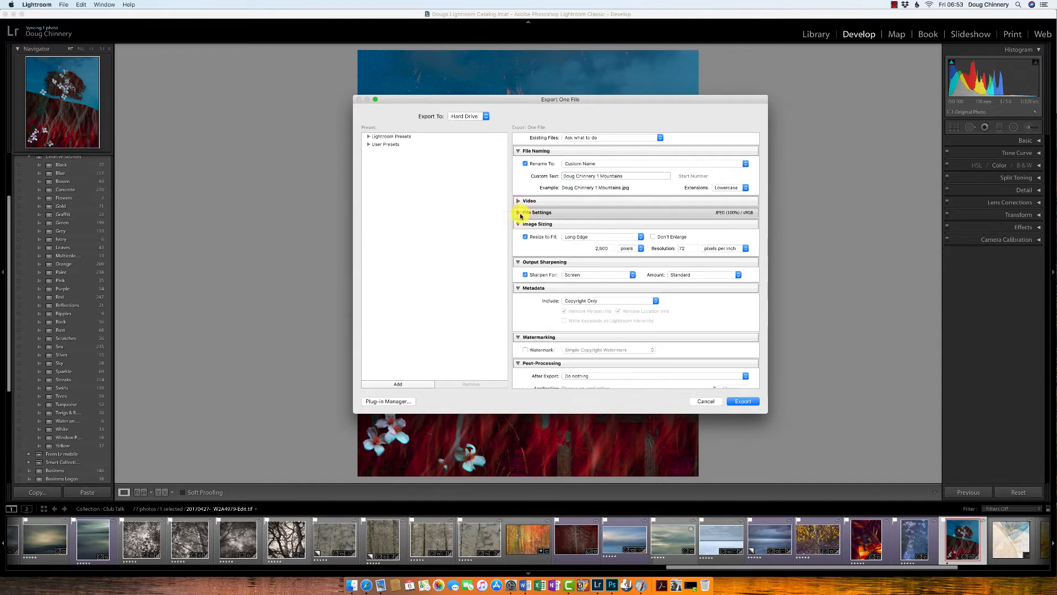
pyautogui.click(526, 214)
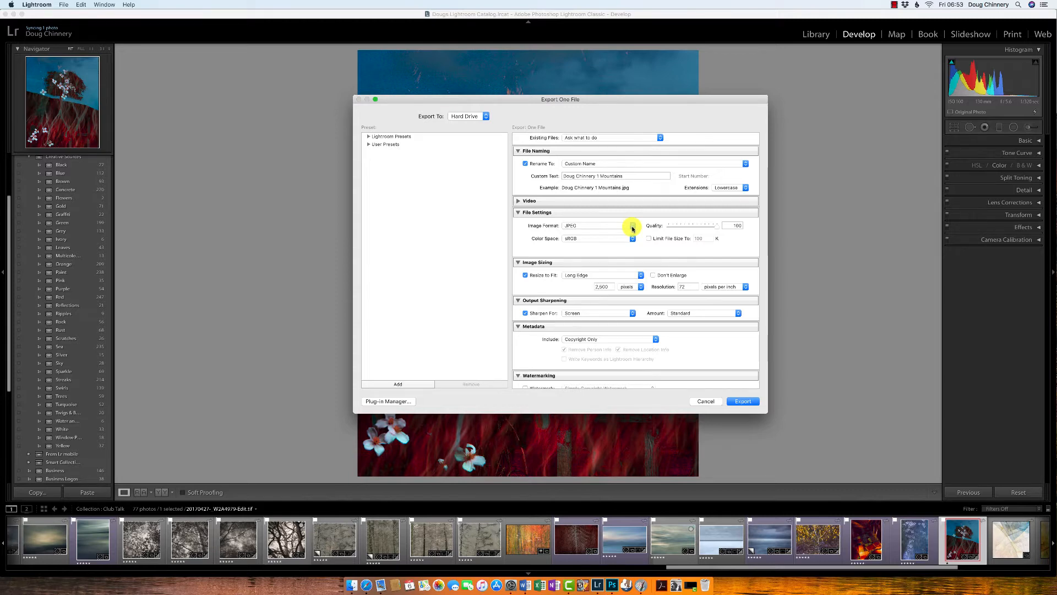
pyautogui.click(633, 228)
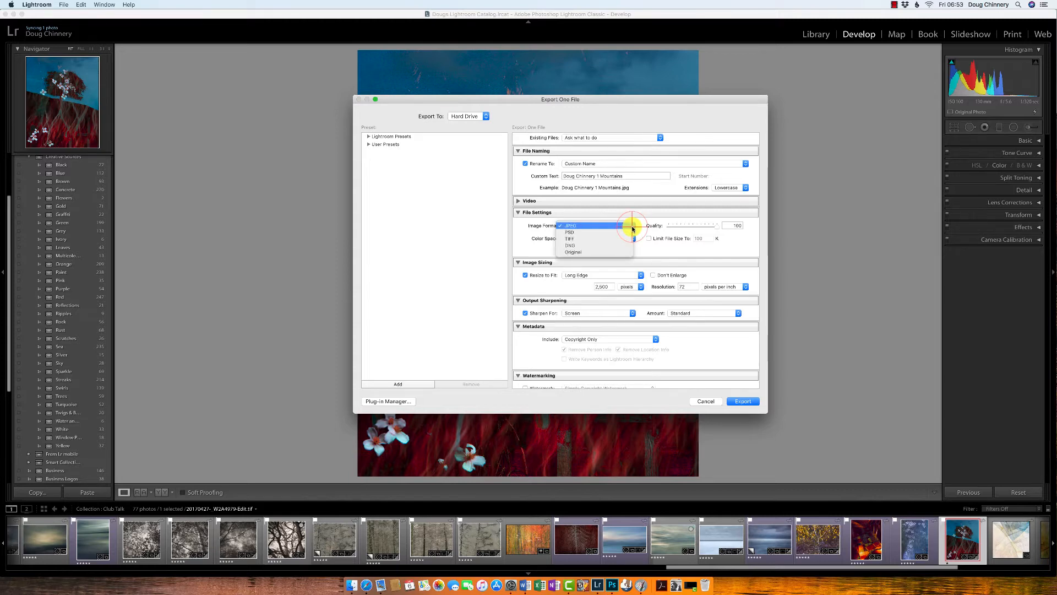
pyautogui.click(592, 226)
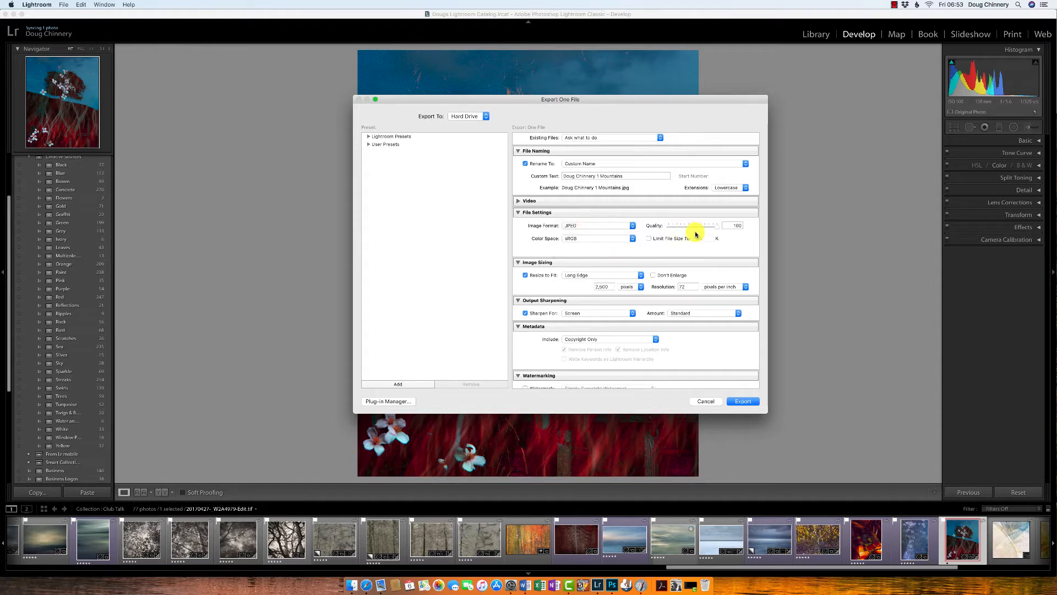
pyautogui.click(740, 226)
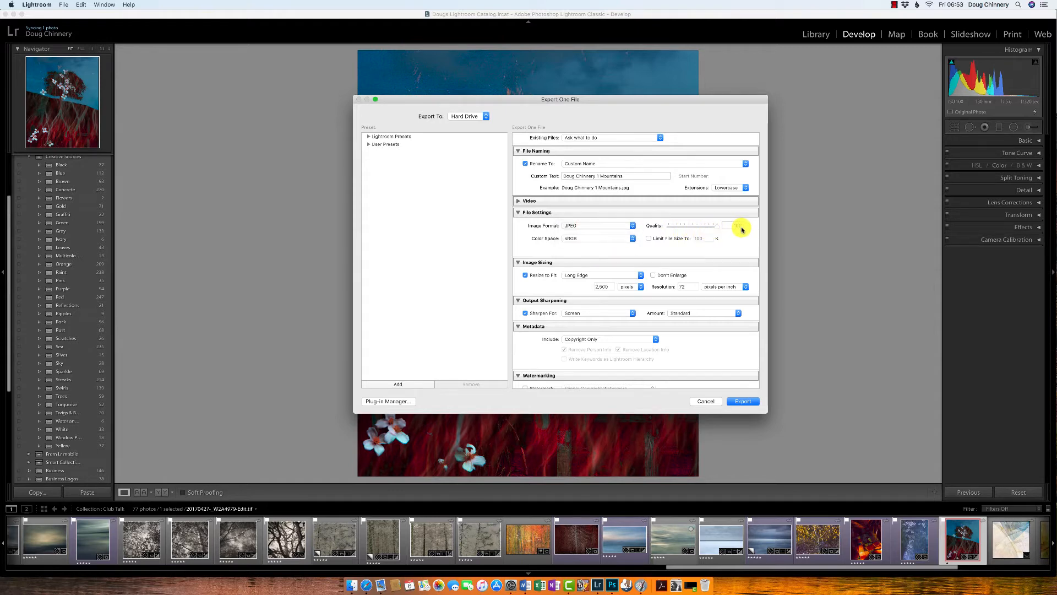
pyautogui.click(632, 239)
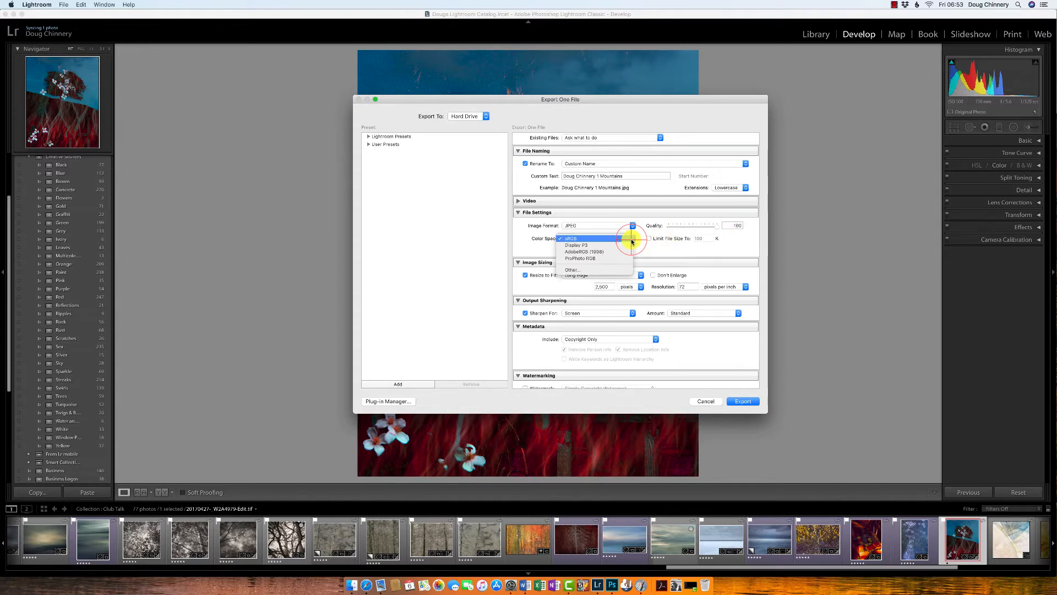
pyautogui.click(613, 254)
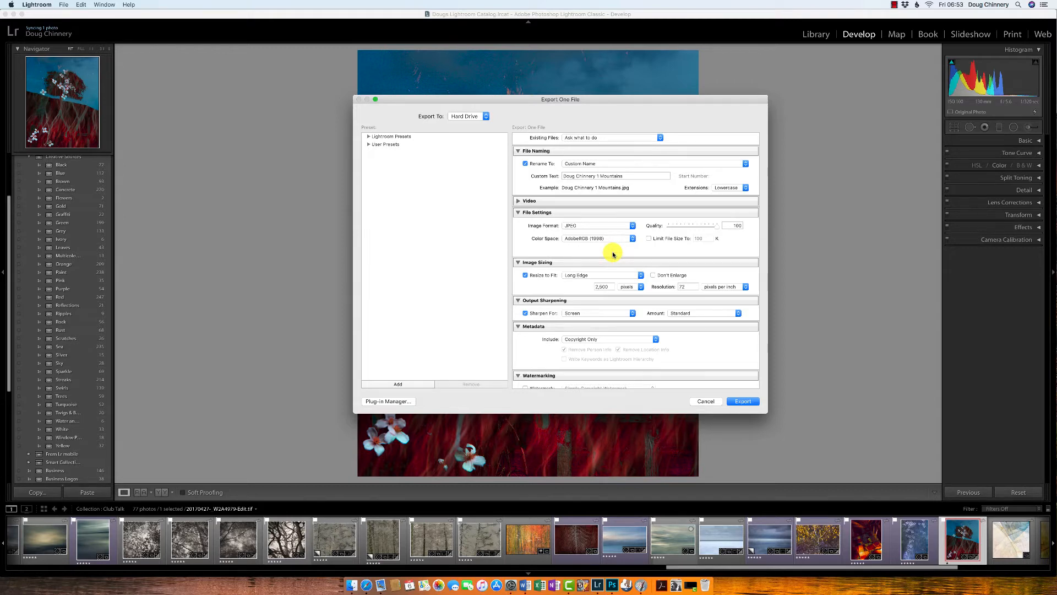
# Step: Turn off Resize to Fit and set the export resolution to 240 pixels per inch
pyautogui.click(525, 275)
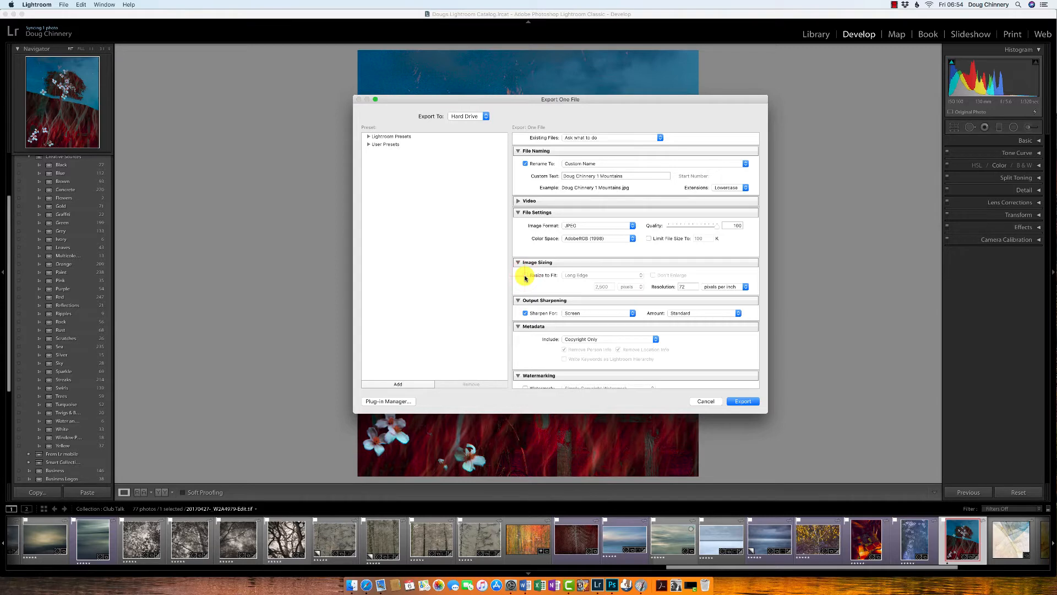
pyautogui.click(687, 287)
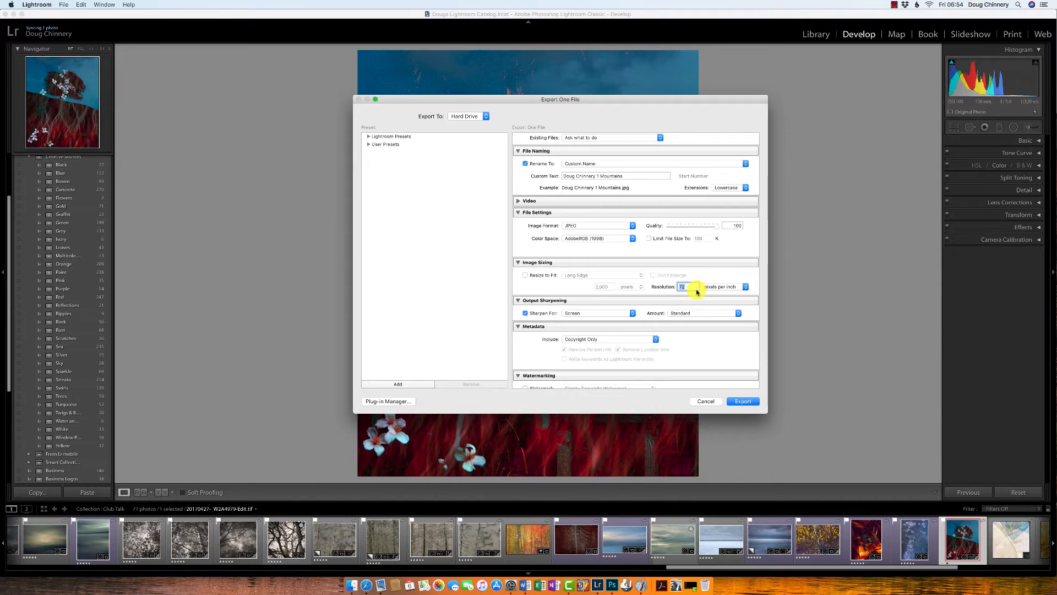
pyautogui.write('30')
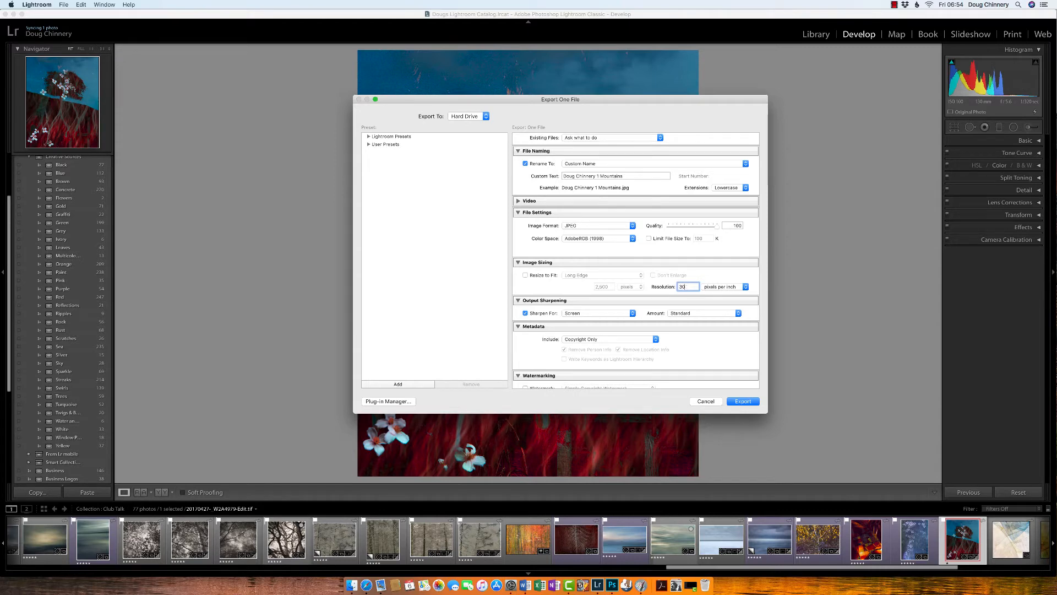
pyautogui.press('BackSpace')
pyautogui.press('BackSpace')
# Step: Enable output sharpening for Matte Paper with the Standard amount
pyautogui.click(525, 314)
pyautogui.click(525, 314)
pyautogui.click(528, 314)
pyautogui.click(526, 314)
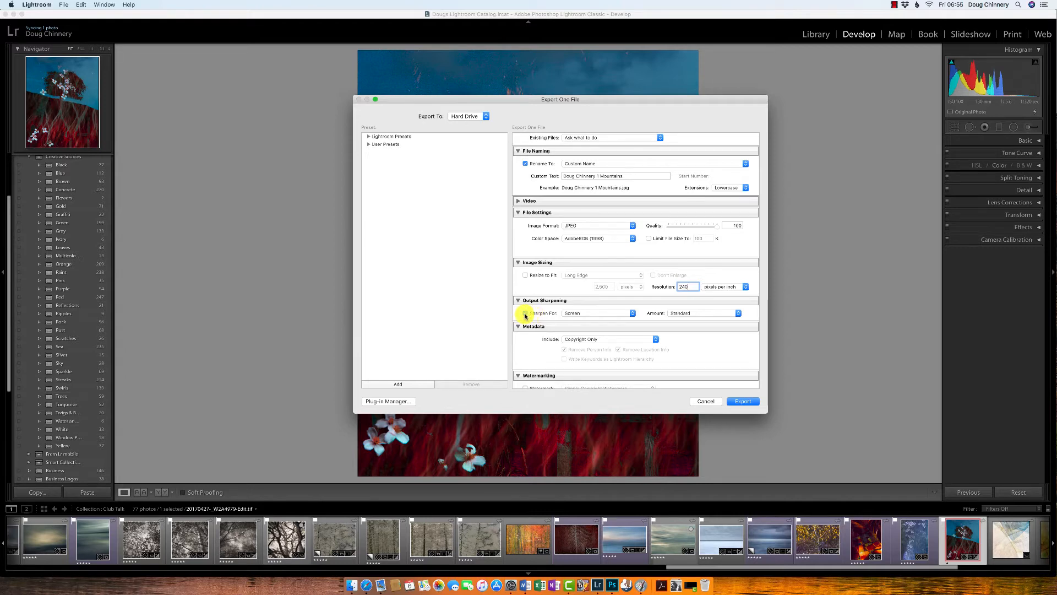
pyautogui.click(631, 313)
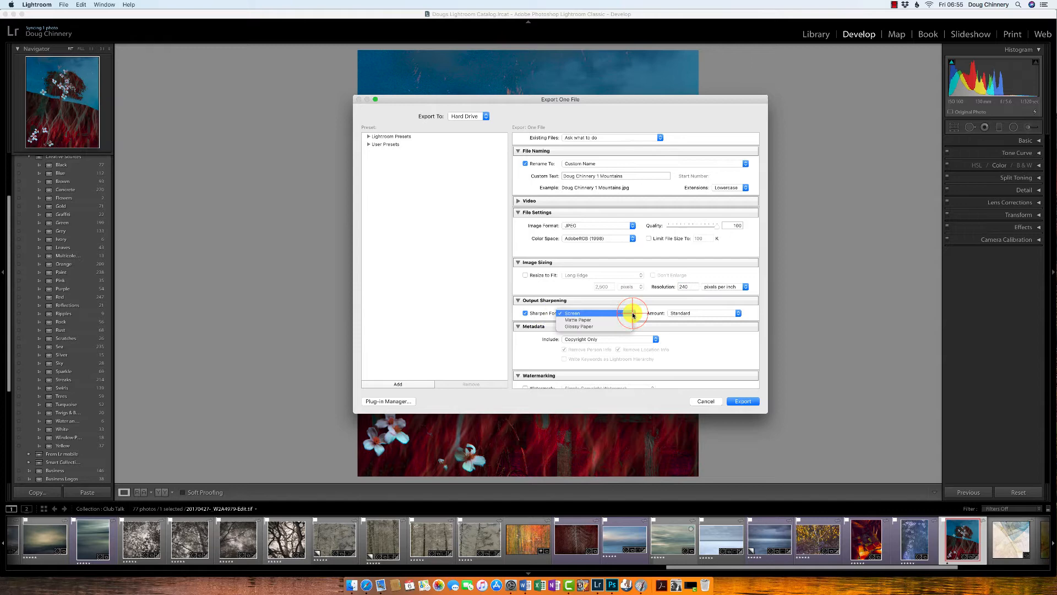
pyautogui.click(600, 320)
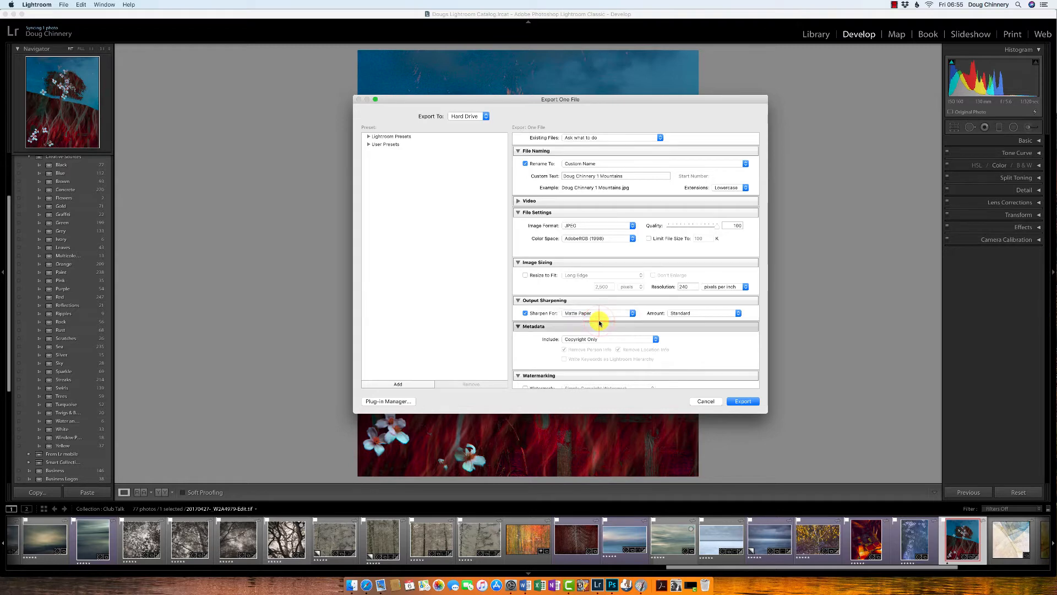
pyautogui.click(739, 315)
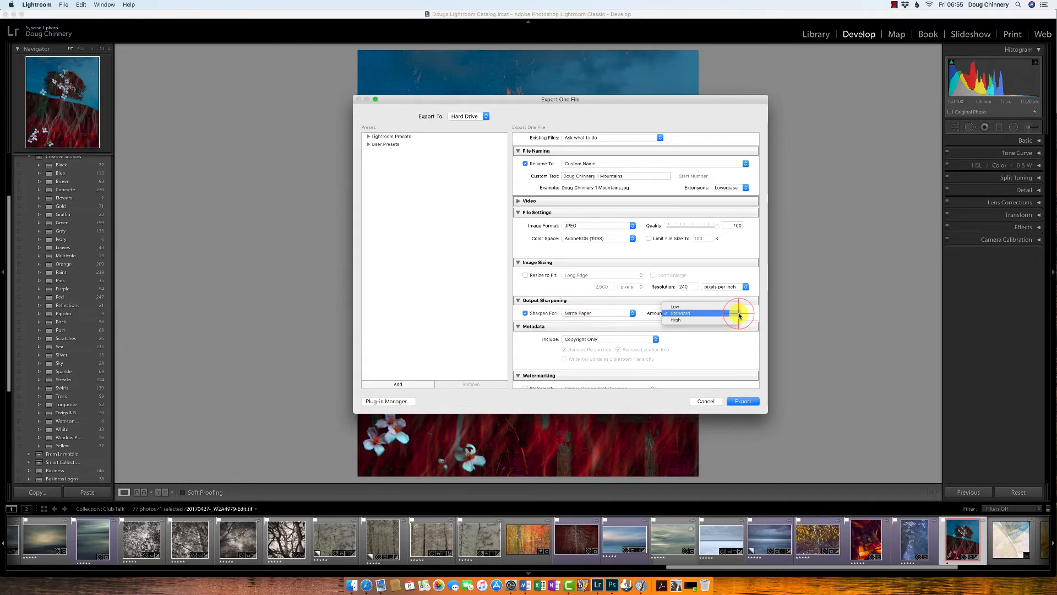
pyautogui.click(676, 313)
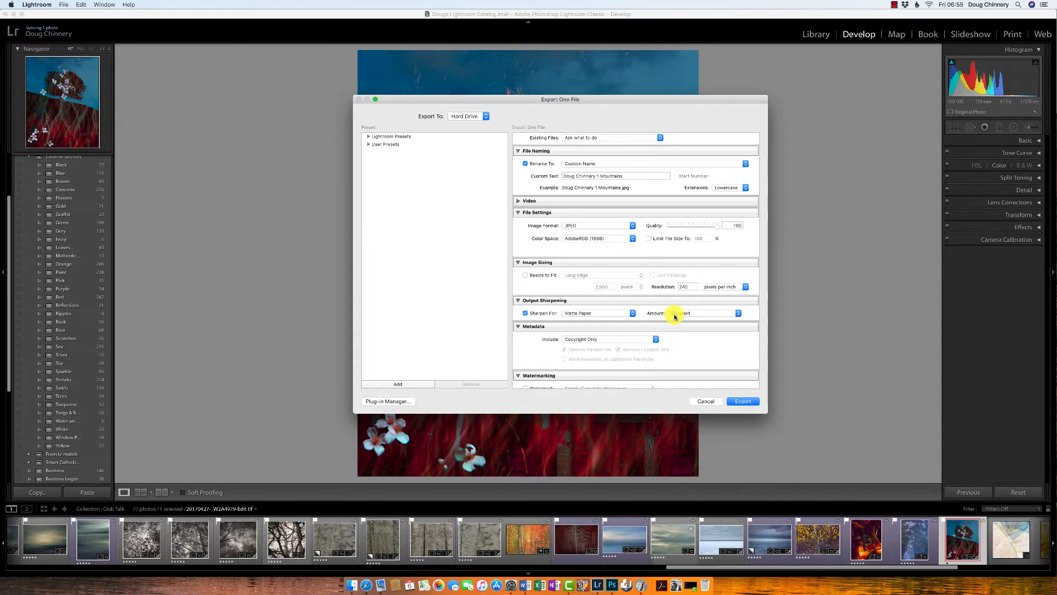
pyautogui.click(736, 314)
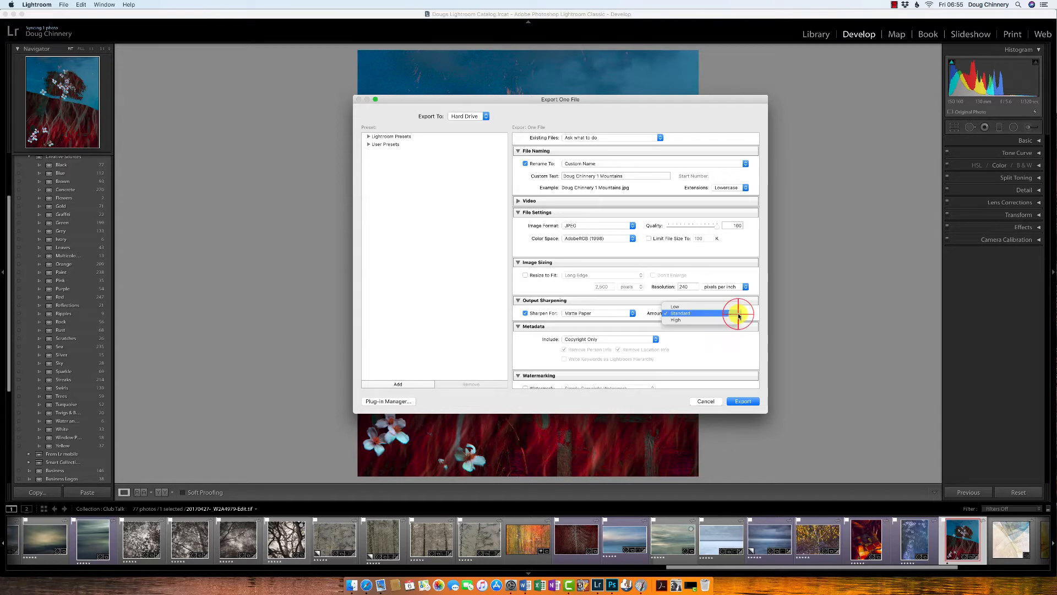
pyautogui.click(687, 312)
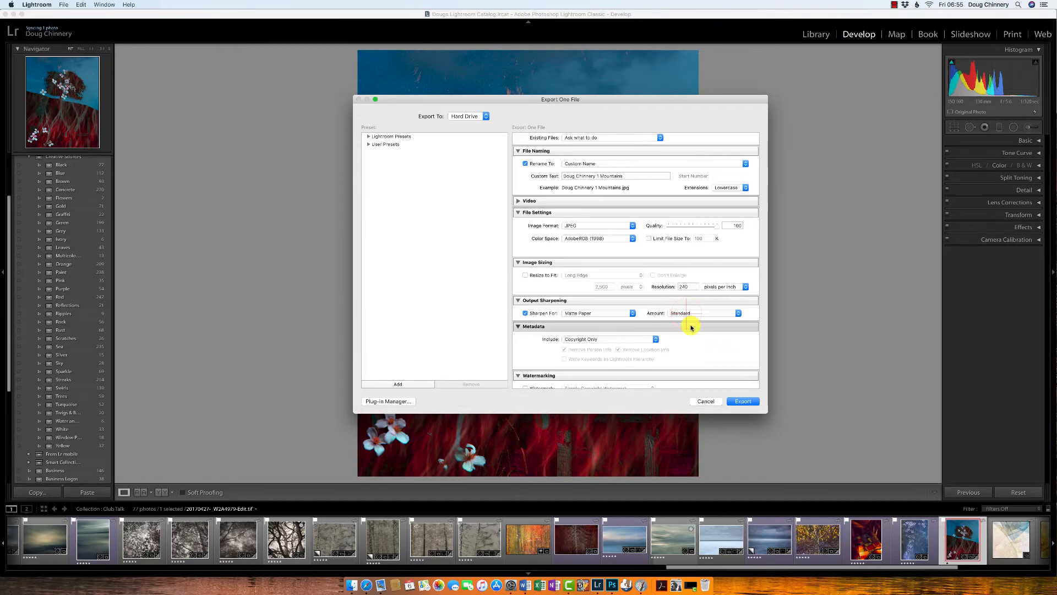
# Step: Collapse the Metadata, Watermarking and Post-Processing sections, and cancel the export
pyautogui.scroll(-3, 692, 328)
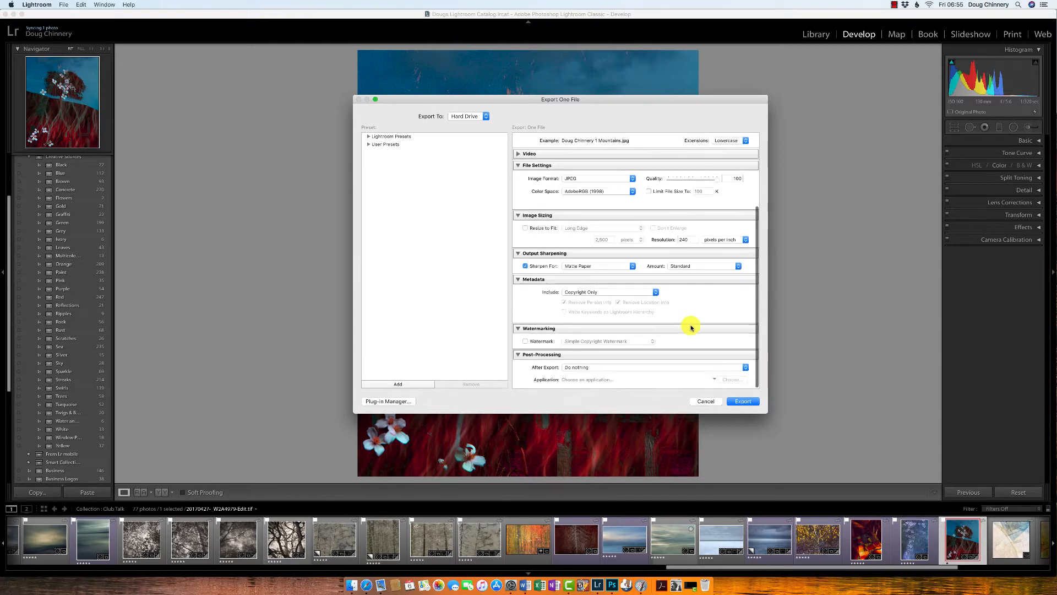
pyautogui.click(521, 279)
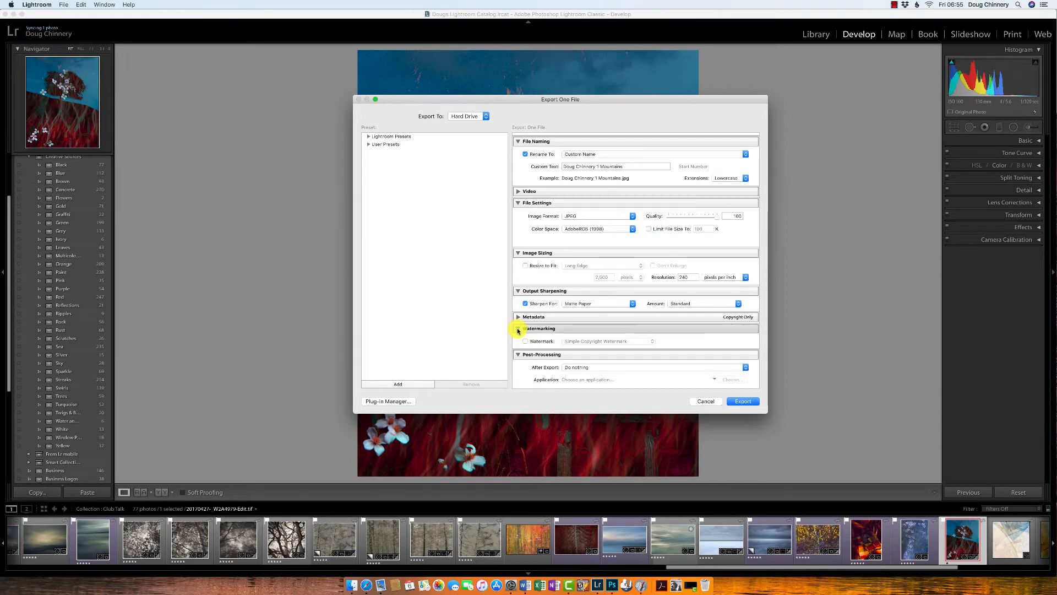
pyautogui.click(518, 329)
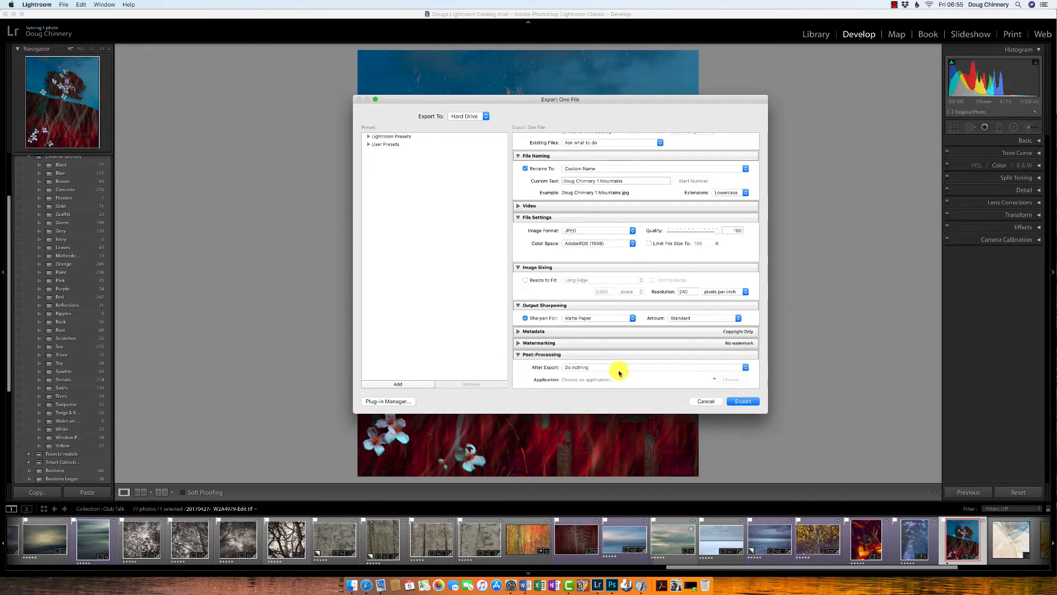
pyautogui.click(518, 356)
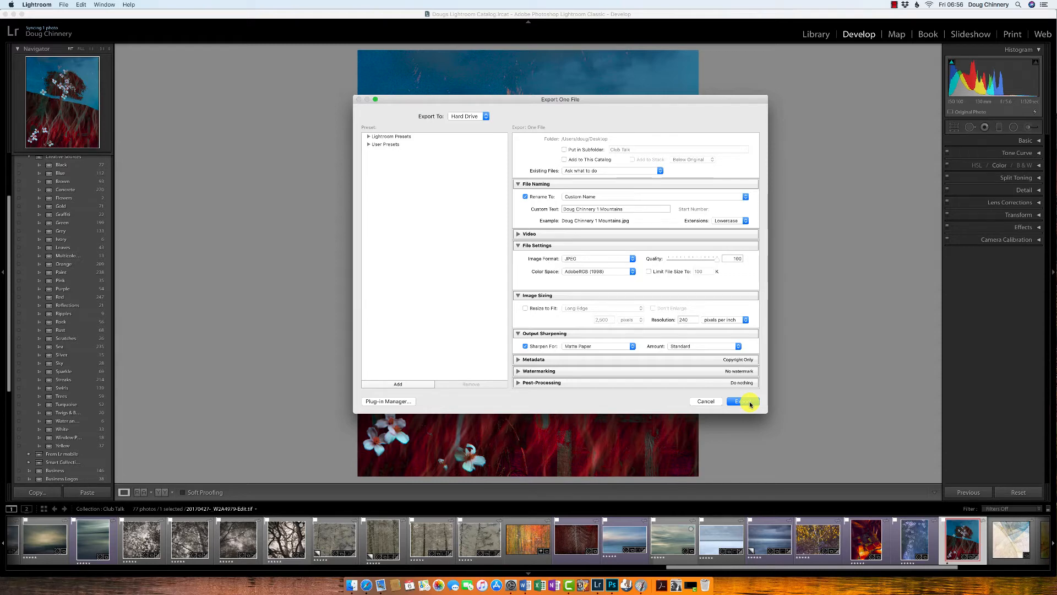
pyautogui.click(706, 401)
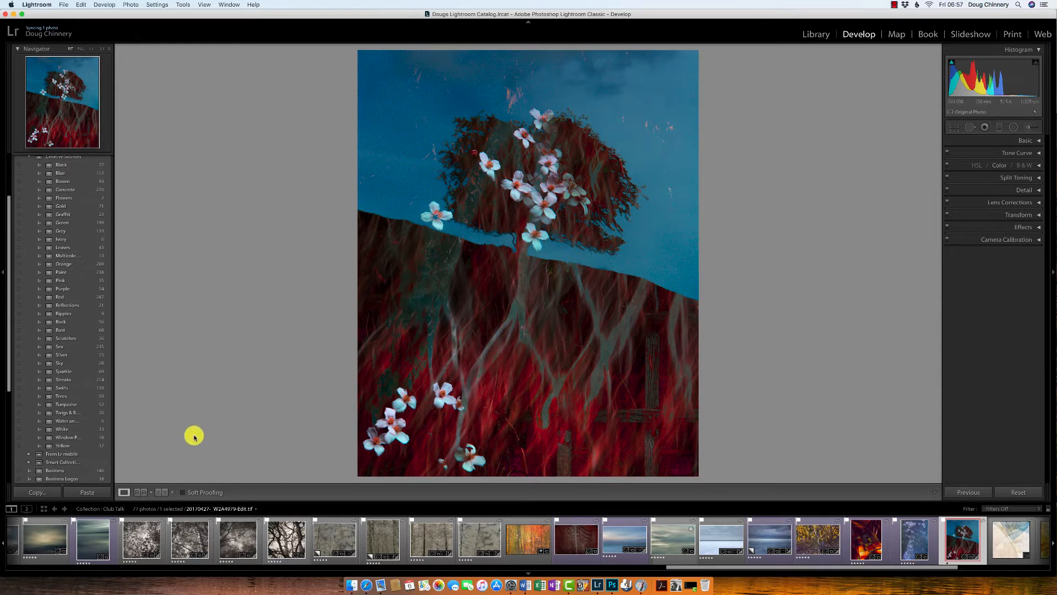
# Step: Turn on Soft Proofing for the photo and set the proof profile to AdobeRGB (1998)
pyautogui.click(182, 494)
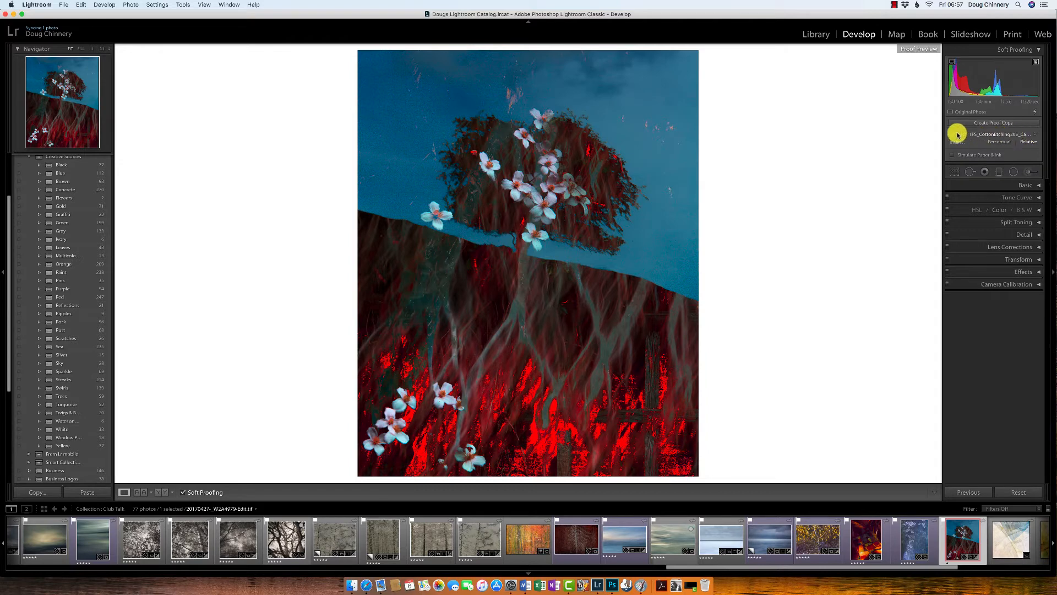
pyautogui.click(1035, 134)
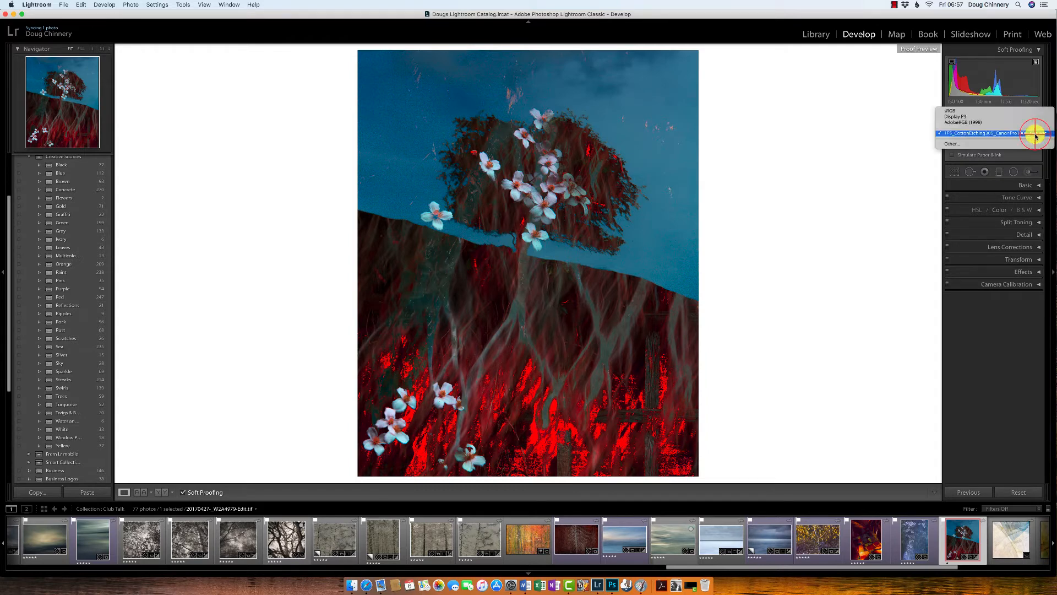
pyautogui.click(971, 122)
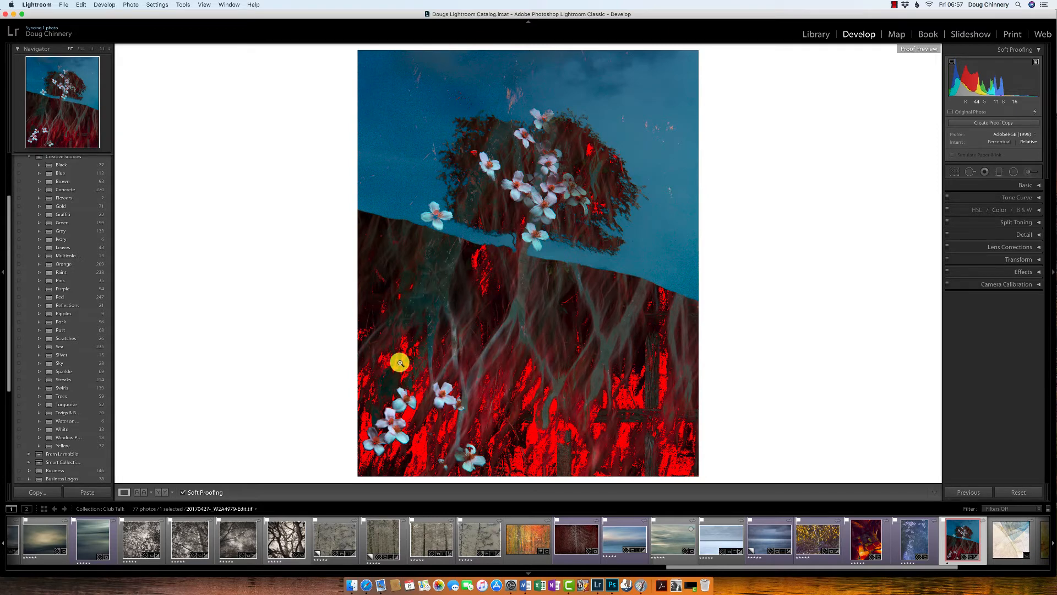
# Step: Preview the soft proof with the sRGB profile, and set the proof profile to 1FS_CottonEtching305_CanonPro1000_Generic
pyautogui.click(1035, 137)
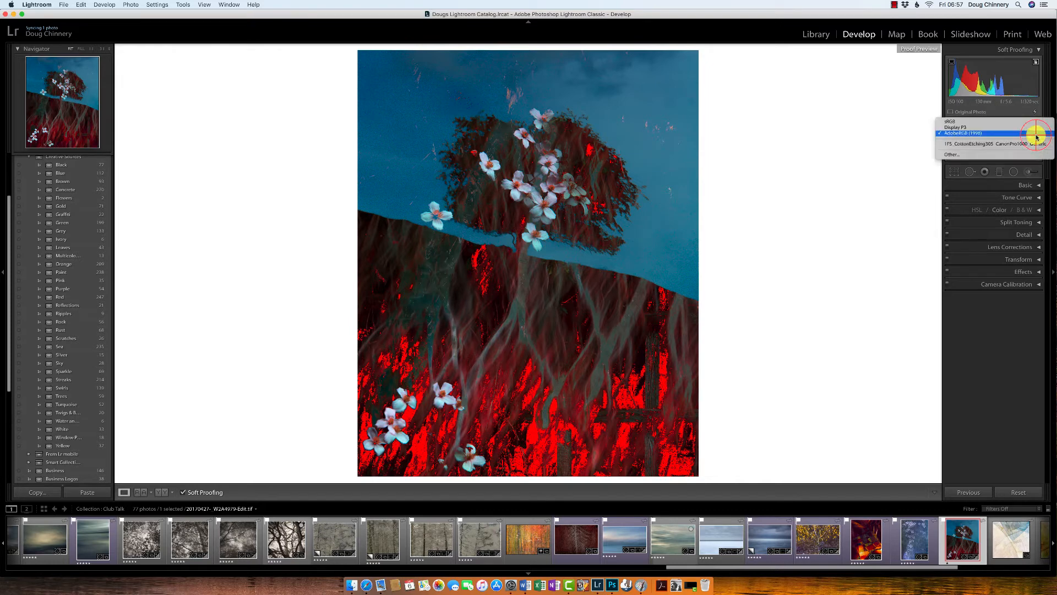
pyautogui.click(956, 123)
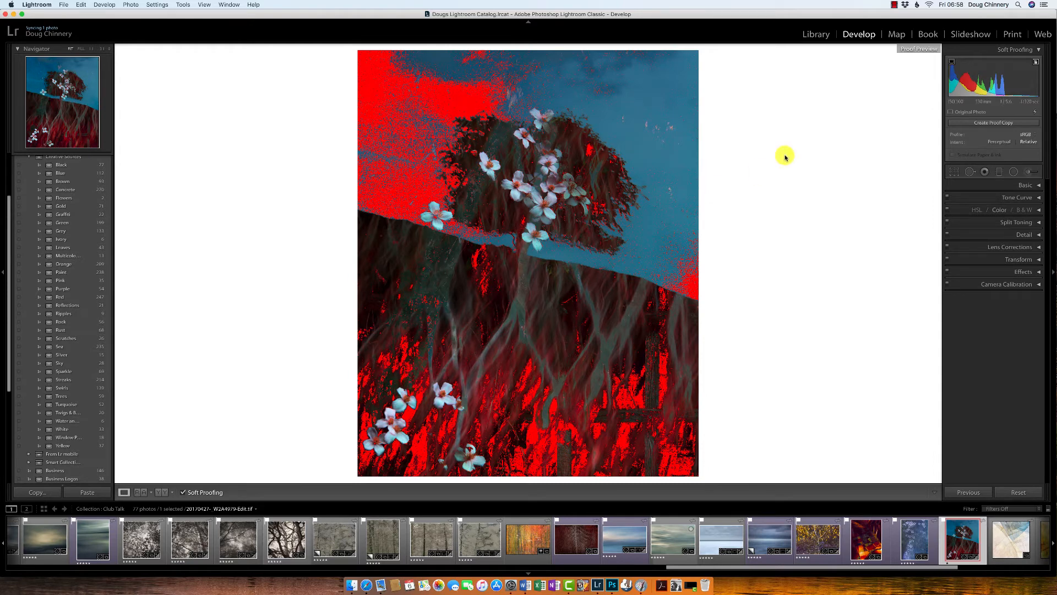
pyautogui.click(1028, 134)
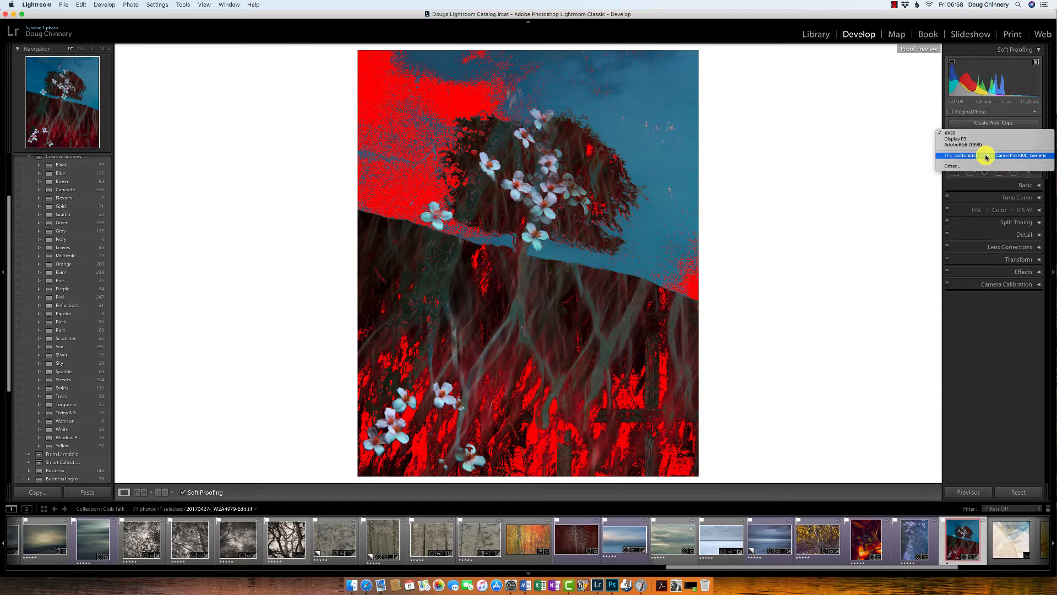
pyautogui.click(985, 156)
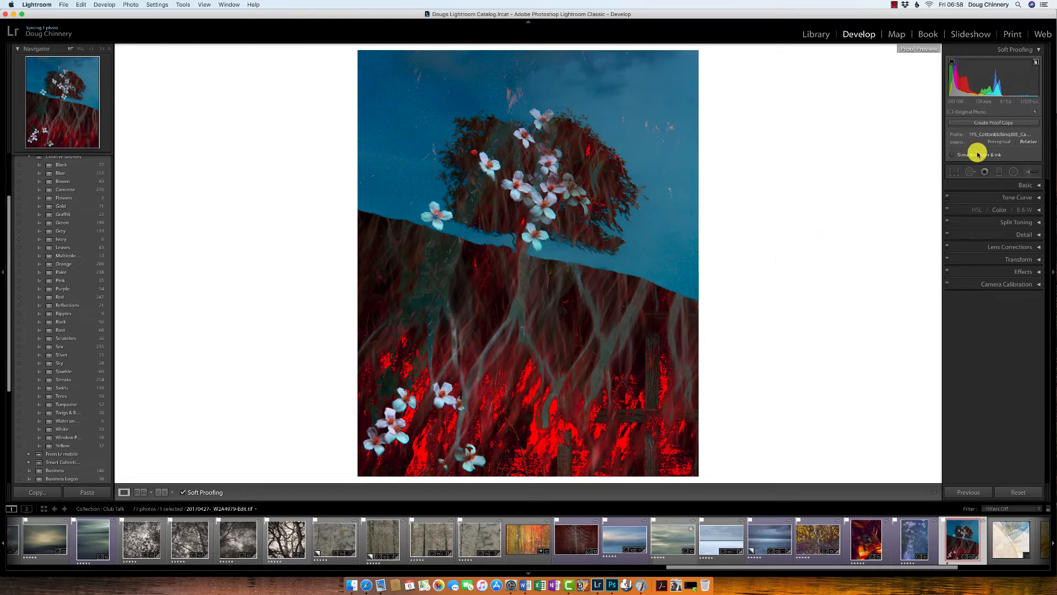
# Step: Examine the list of printer profiles offered for soft proofing, keeping the 1FS_CottonEtching305_CanonPro1000_Generic profile selected
pyautogui.click(1035, 135)
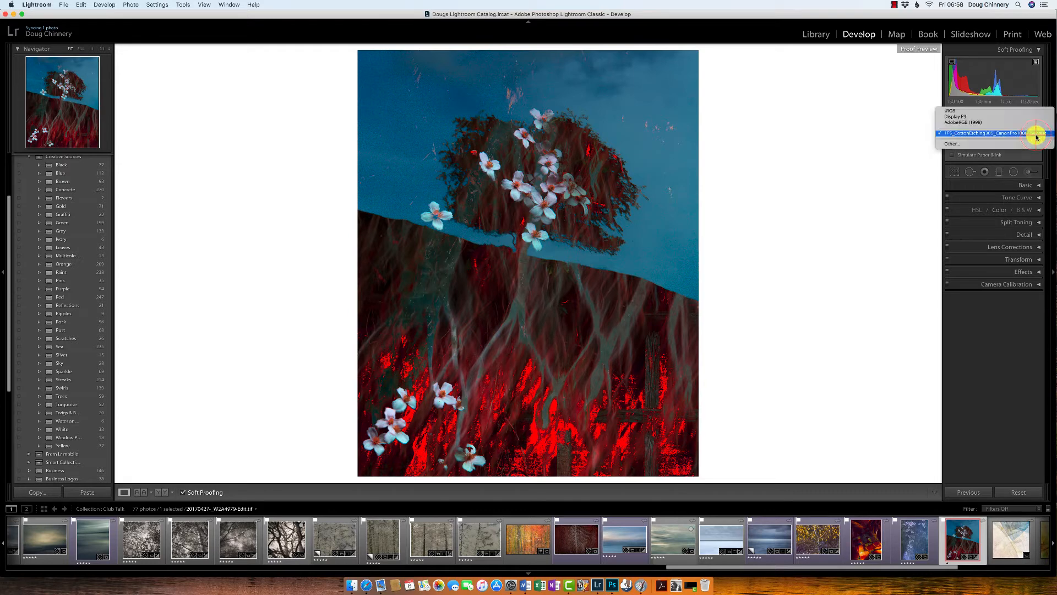
pyautogui.click(957, 145)
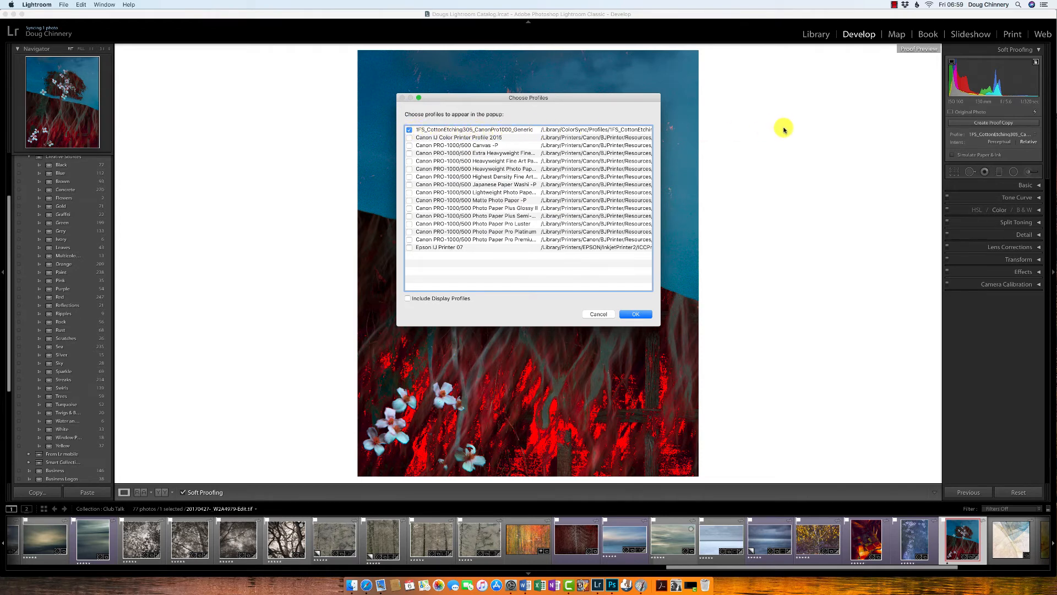
pyautogui.click(639, 315)
pyautogui.click(1034, 133)
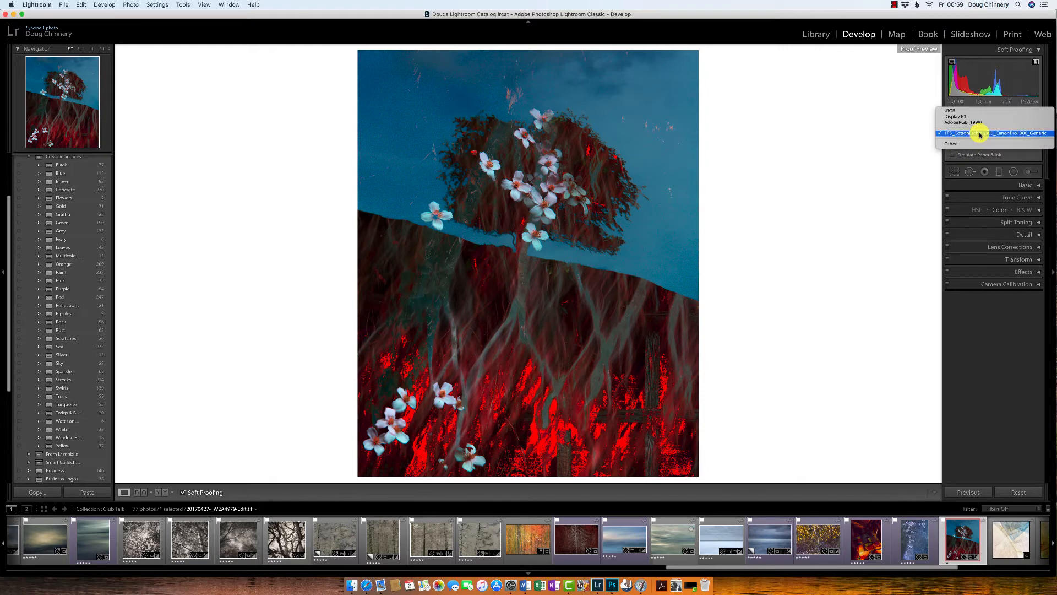
pyautogui.click(877, 140)
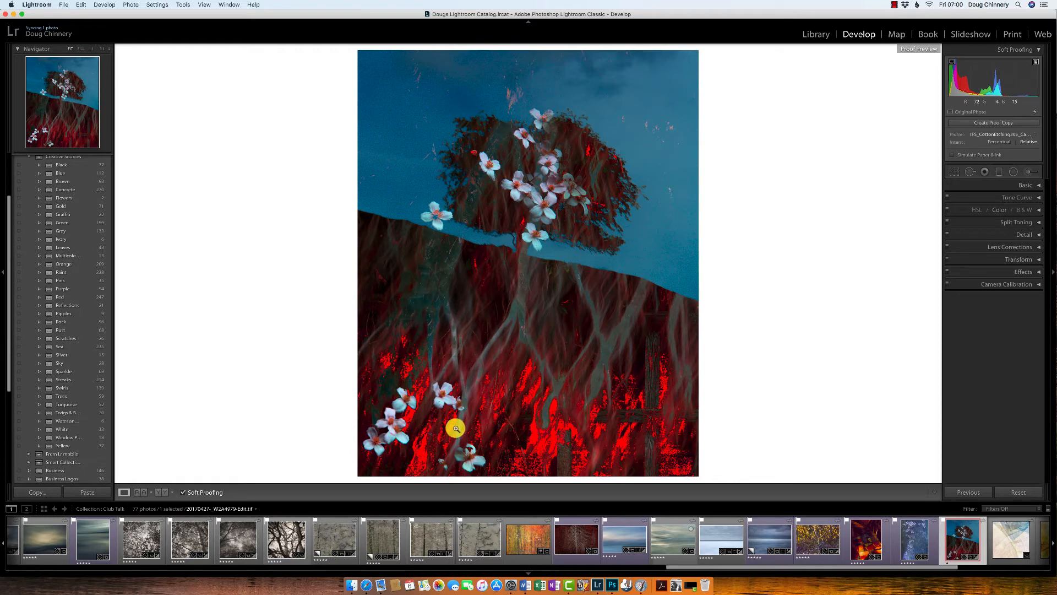
# Step: Turn off Soft Proofing and open a copy of the photo with Lightroom adjustments in Adobe Photoshop CC 2018
pyautogui.click(181, 493)
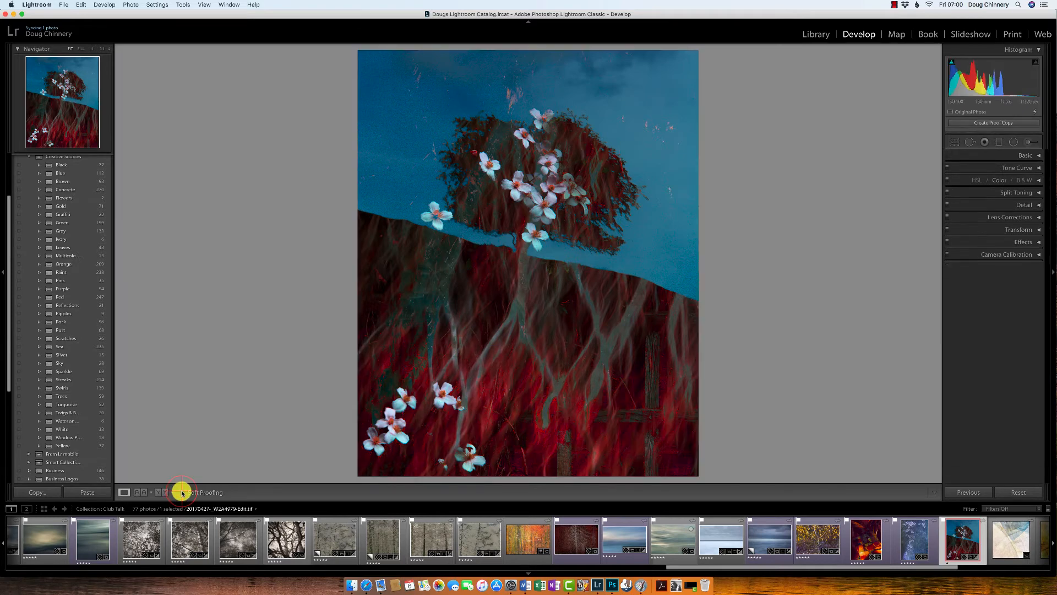
pyautogui.rightClick(514, 254)
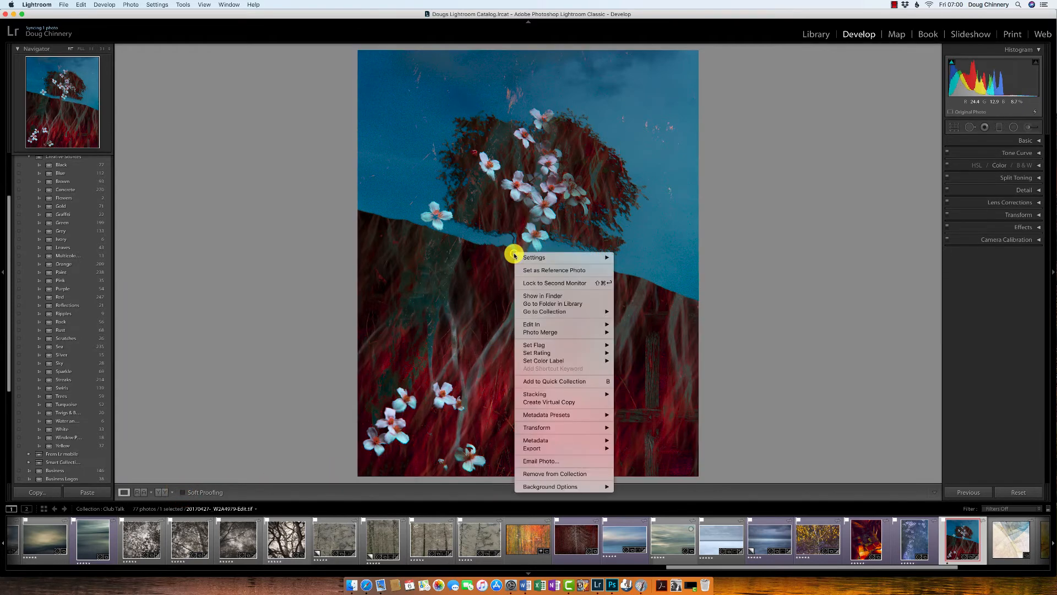
pyautogui.moveTo(524, 324)
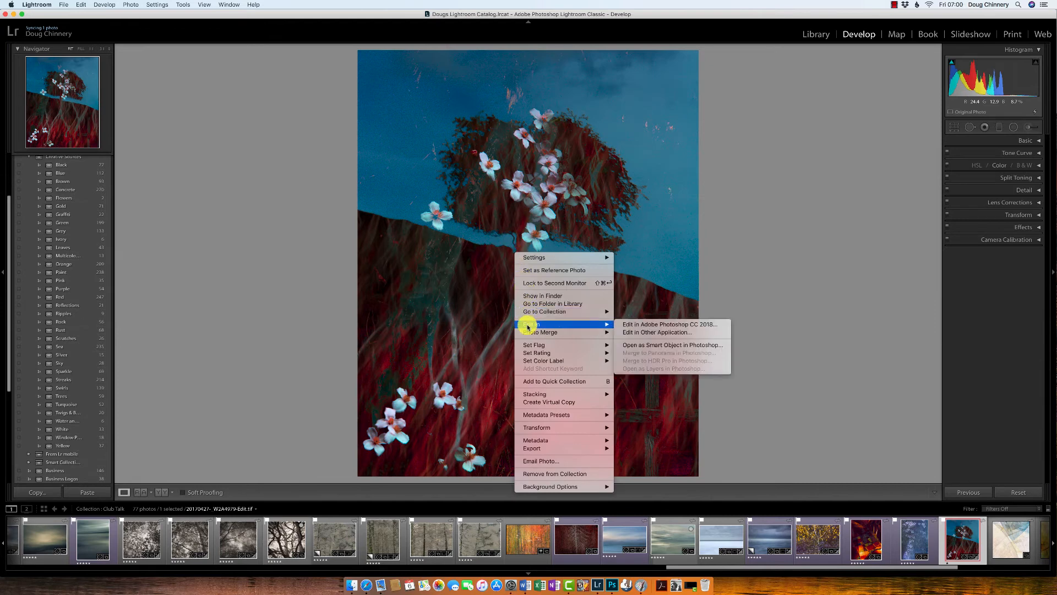
pyautogui.click(657, 325)
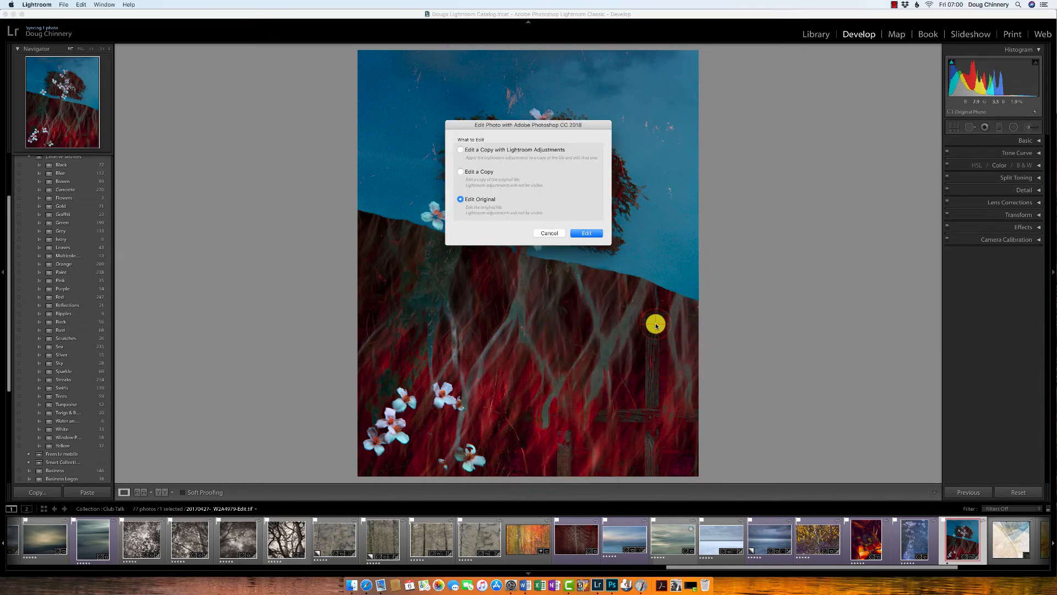
pyautogui.click(460, 149)
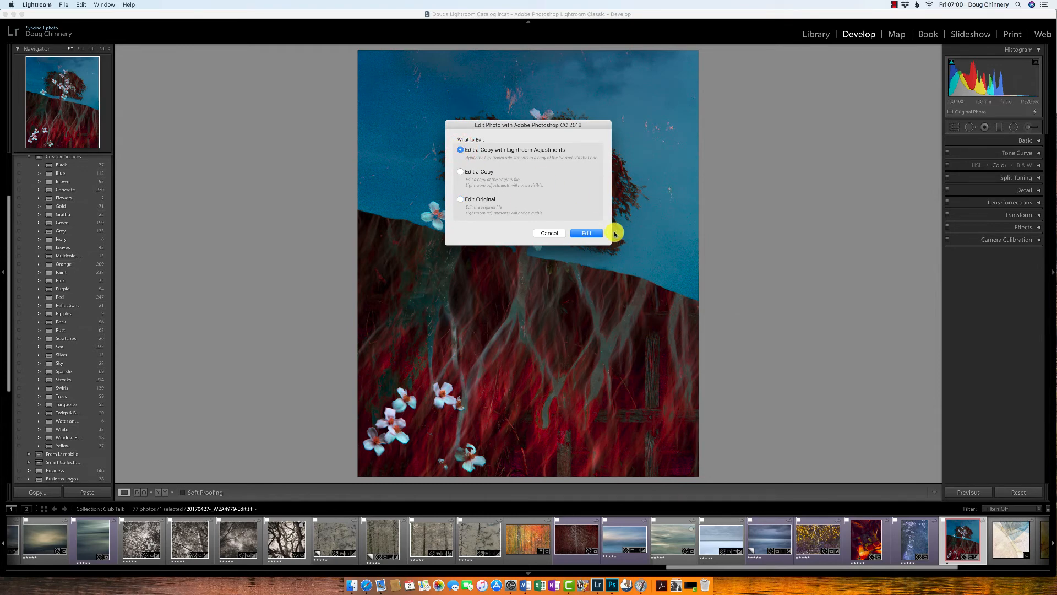
pyautogui.click(587, 233)
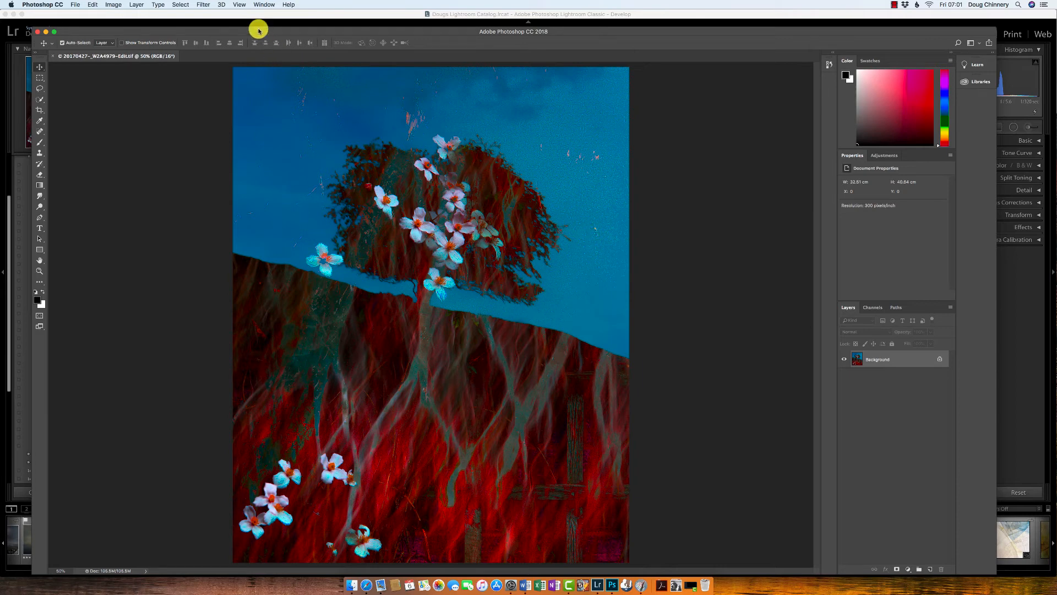
# Step: Apply a custom proof condition simulating 1FS_CottonEtching305_CanonPro1000_Generic, keeping the Relative Colorimetric rendering intent
pyautogui.click(240, 5)
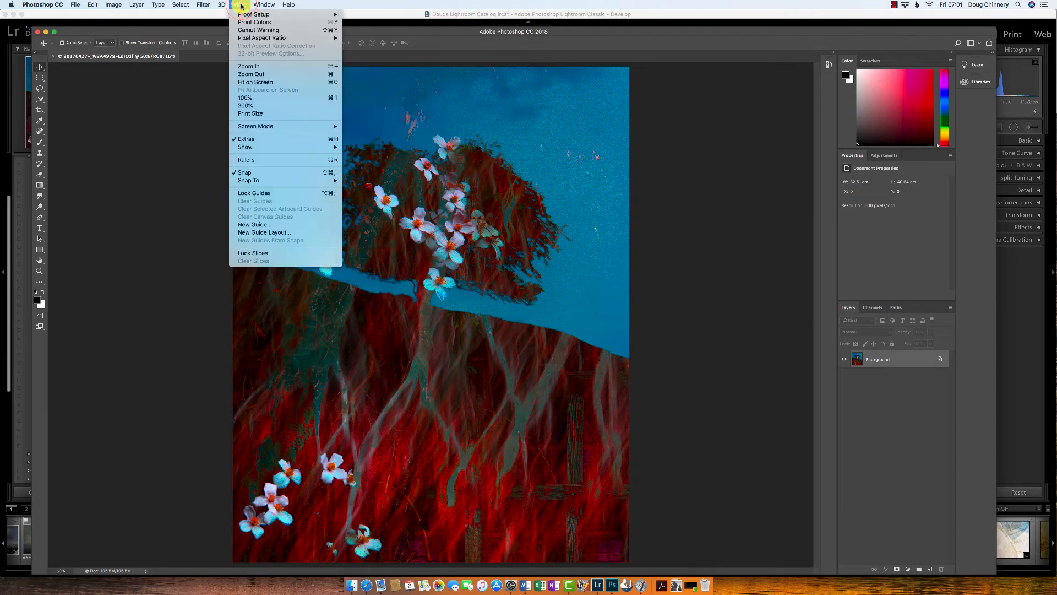
pyautogui.moveTo(244, 15)
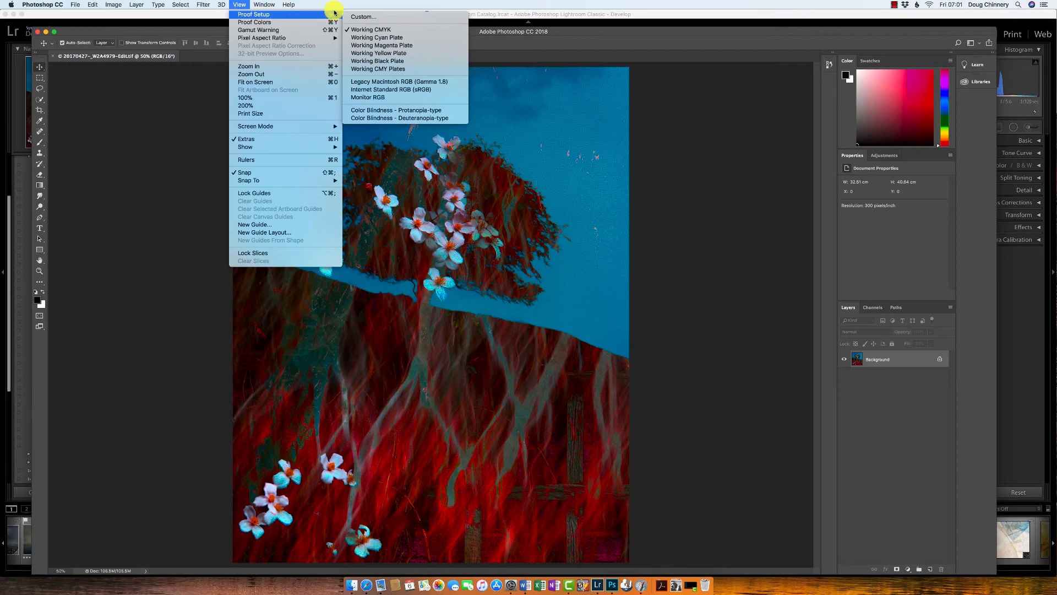
pyautogui.click(358, 16)
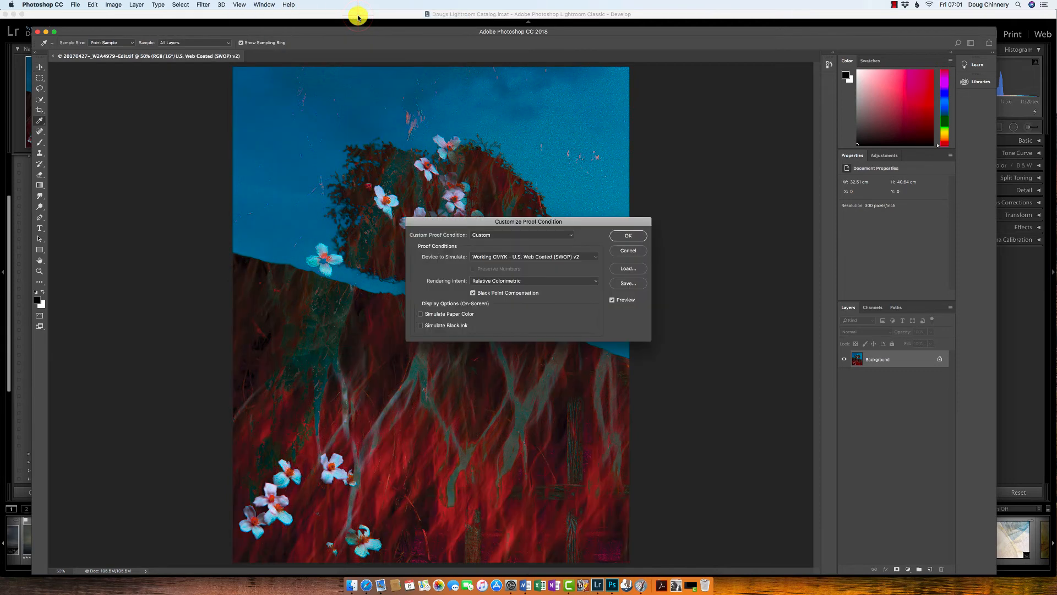
pyautogui.click(596, 257)
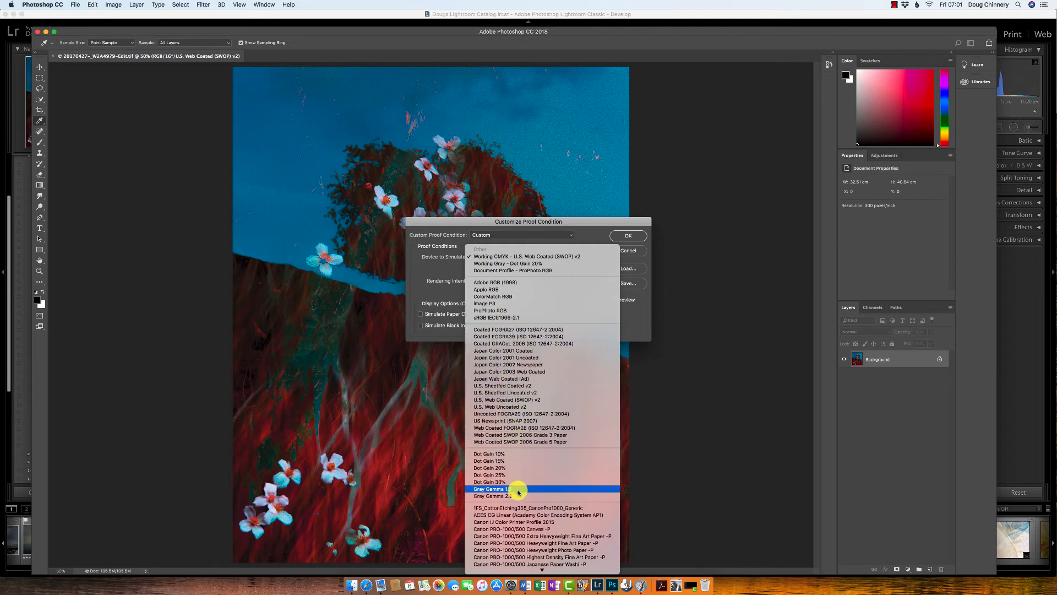
pyautogui.moveTo(507, 572)
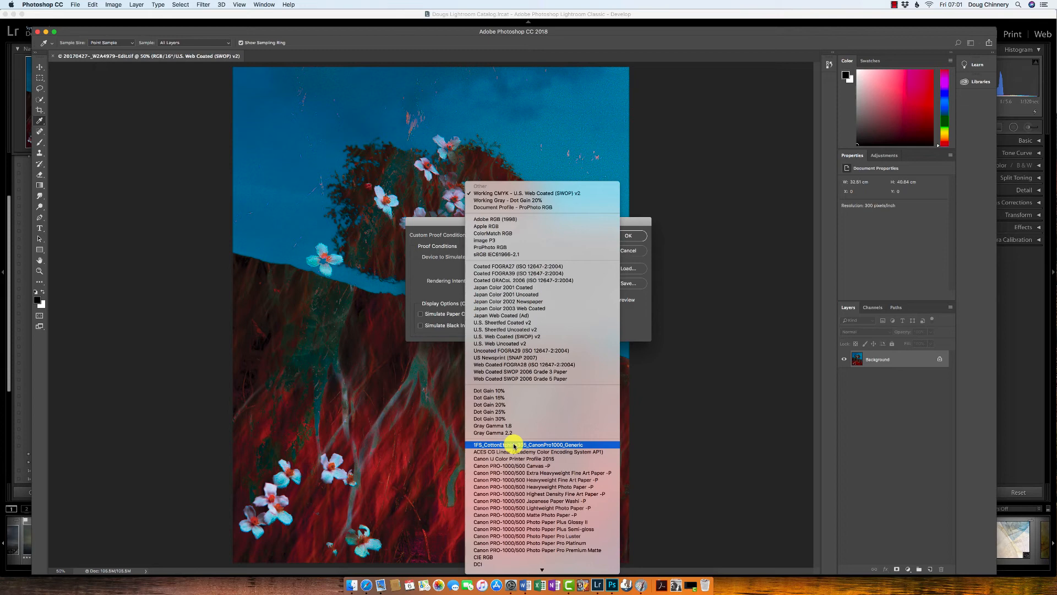
pyautogui.click(514, 445)
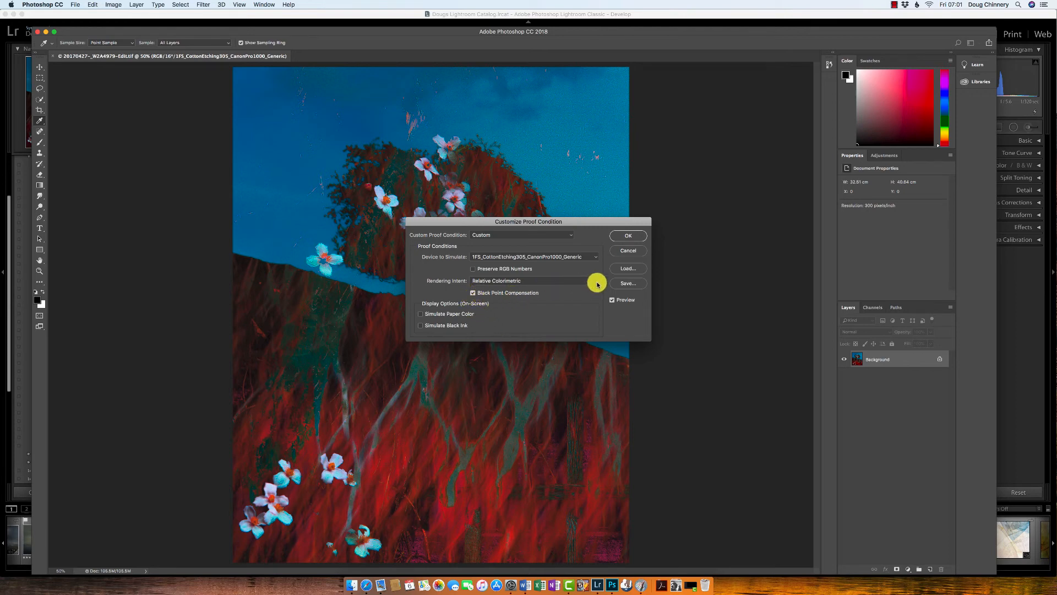
pyautogui.click(597, 284)
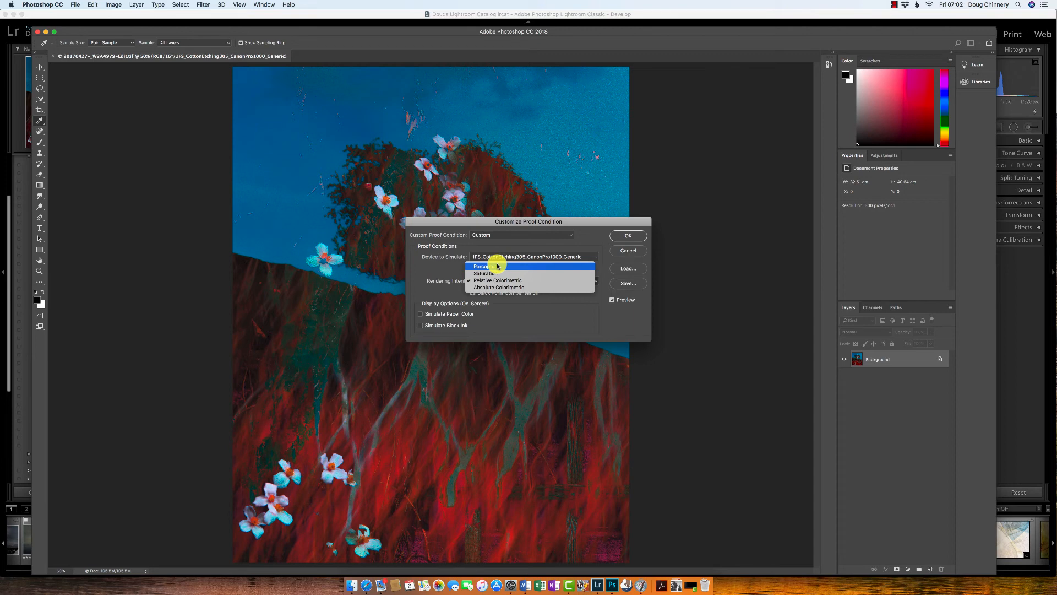
pyautogui.click(450, 270)
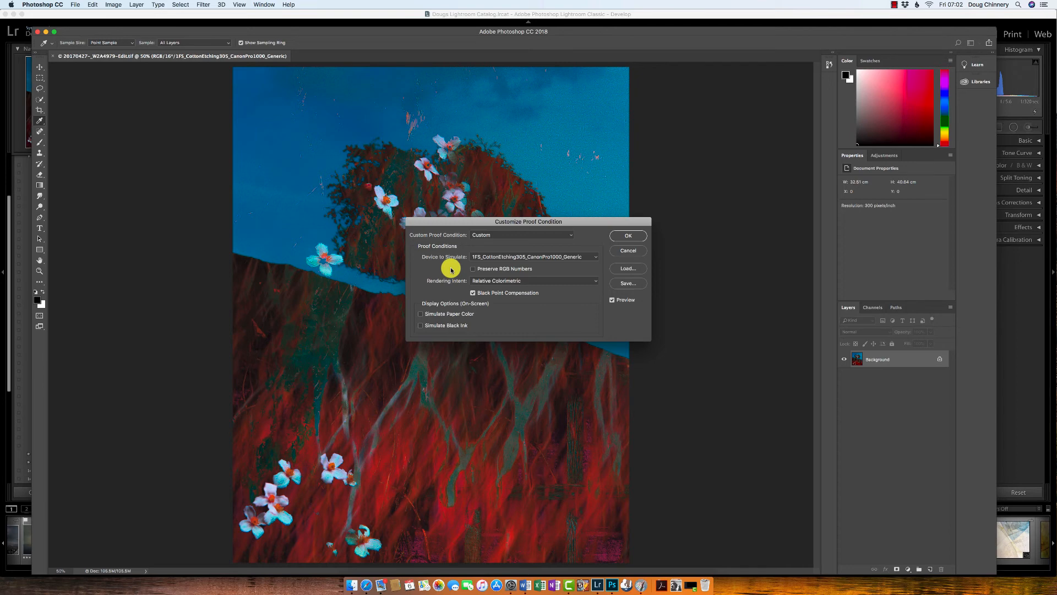
pyautogui.click(629, 236)
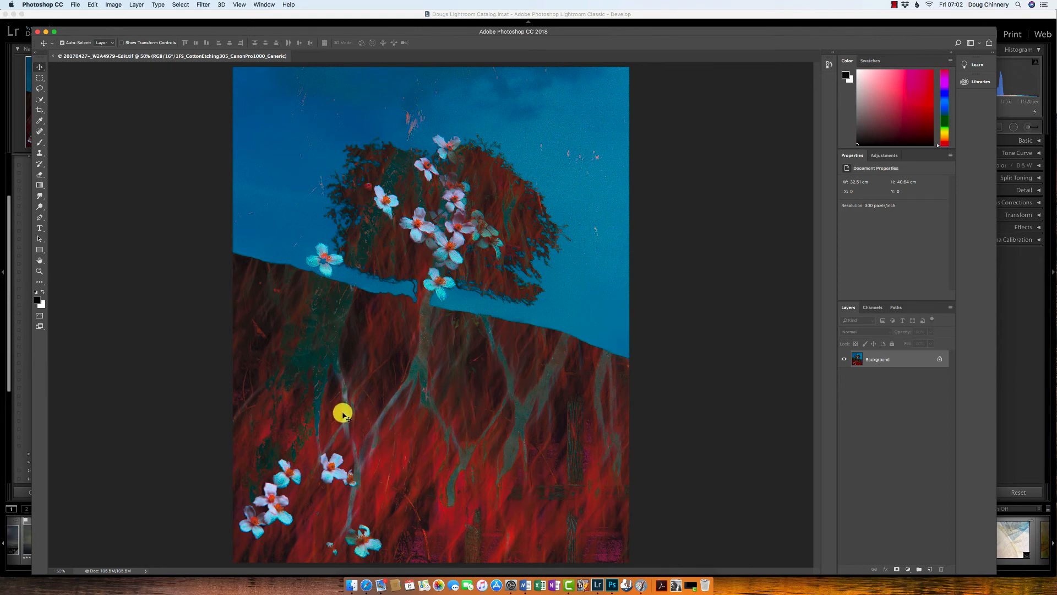
# Step: Turn on the gamut warning for the proofed photo, and look over the available adjustment layer types without adding one
pyautogui.click(241, 6)
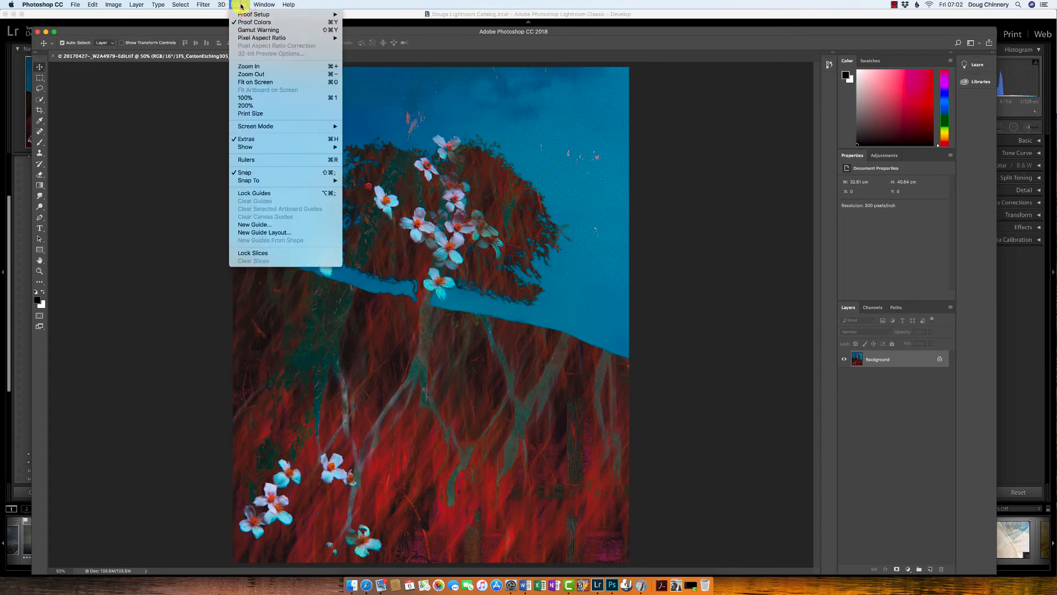
pyautogui.click(251, 31)
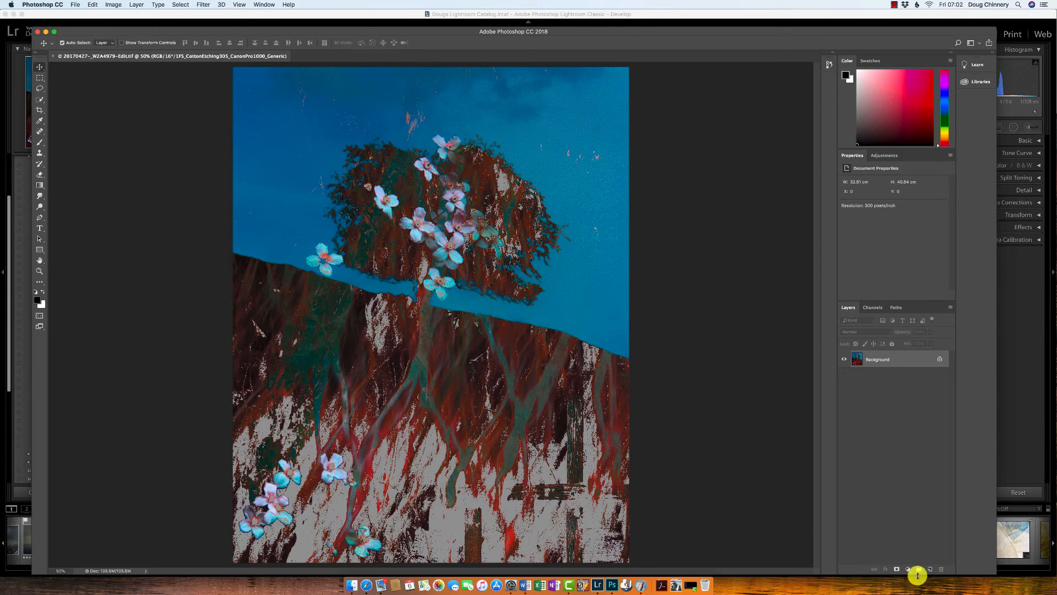
pyautogui.click(908, 569)
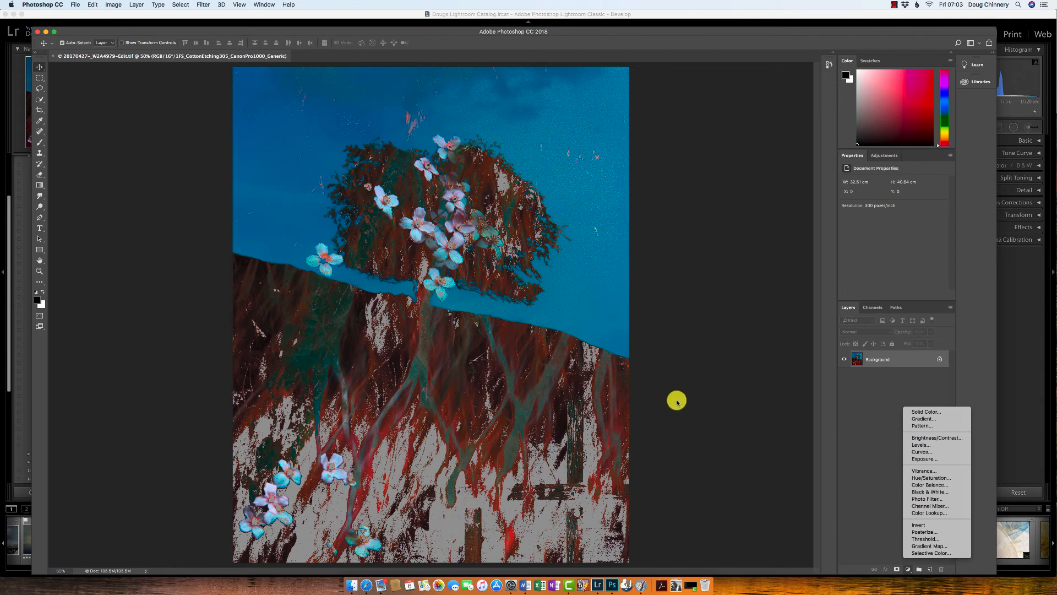
pyautogui.click(698, 397)
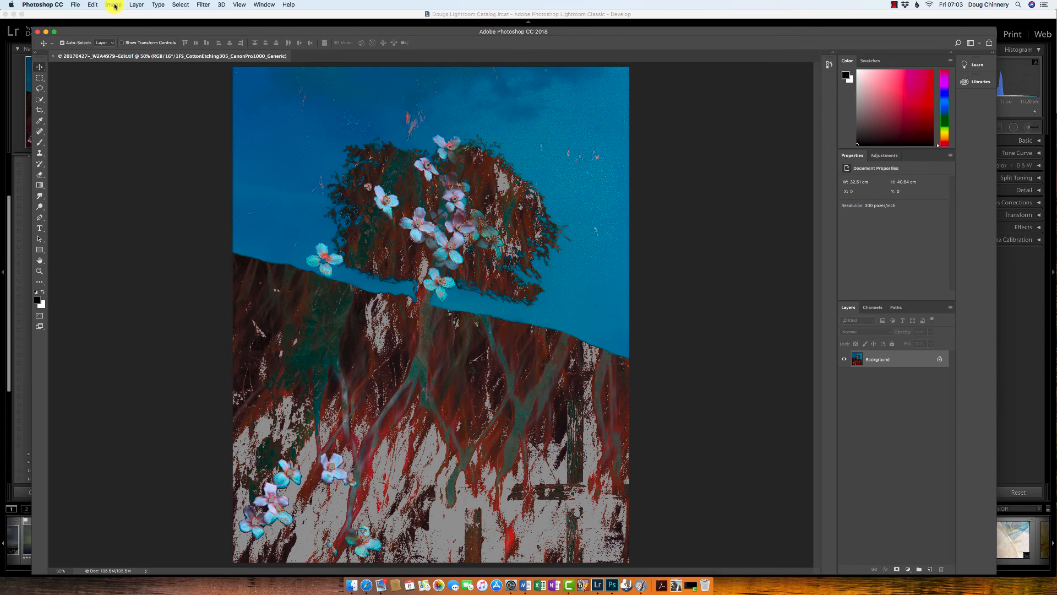
# Step: Prepare to save the photo as a JPEG copy on the Desktop, and cancel the save
pyautogui.click(115, 6)
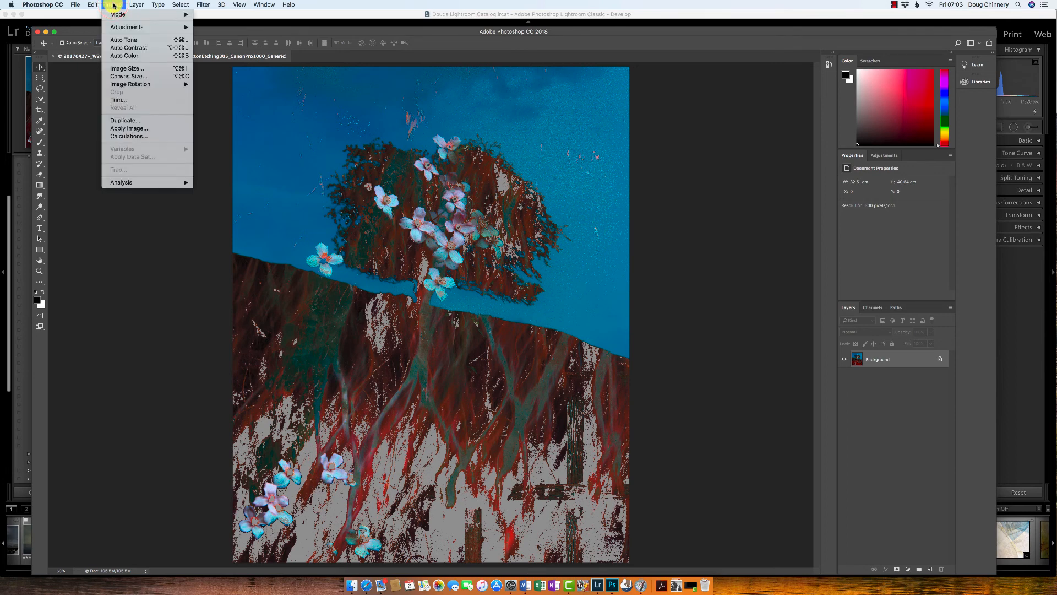
pyautogui.moveTo(94, 5)
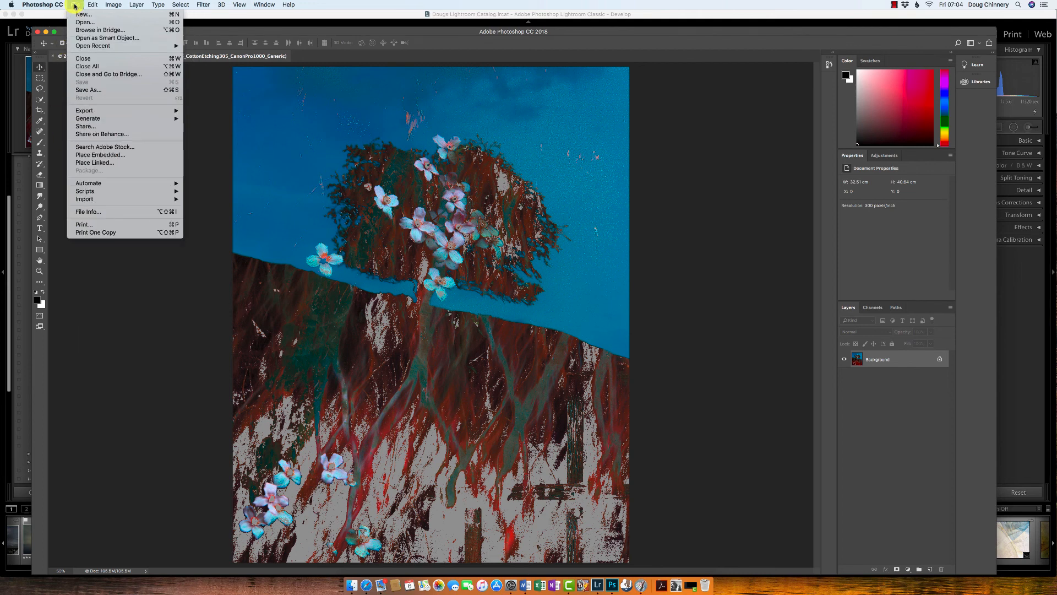
pyautogui.click(89, 91)
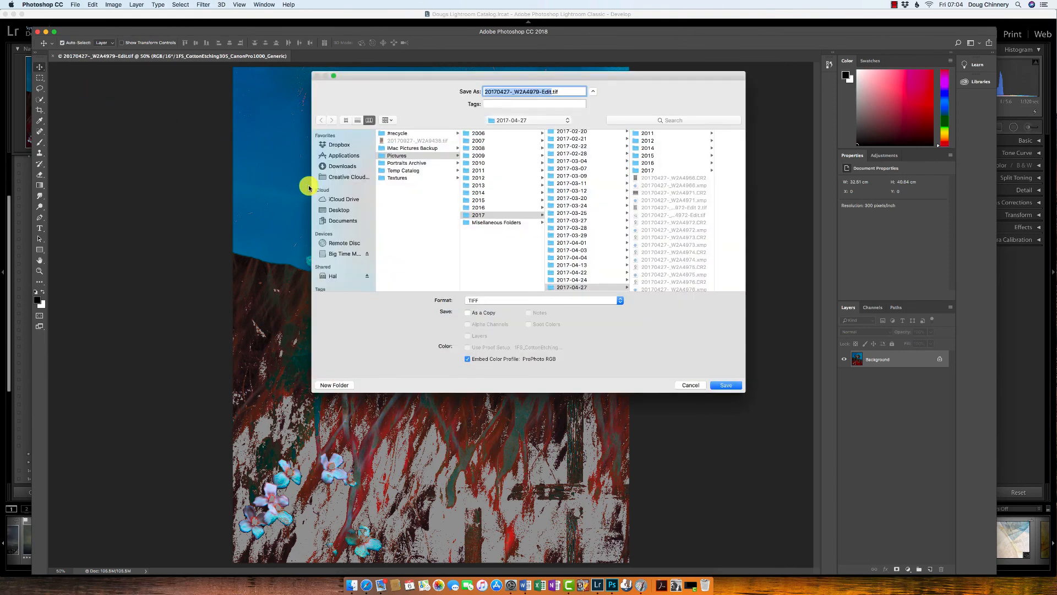
pyautogui.click(337, 210)
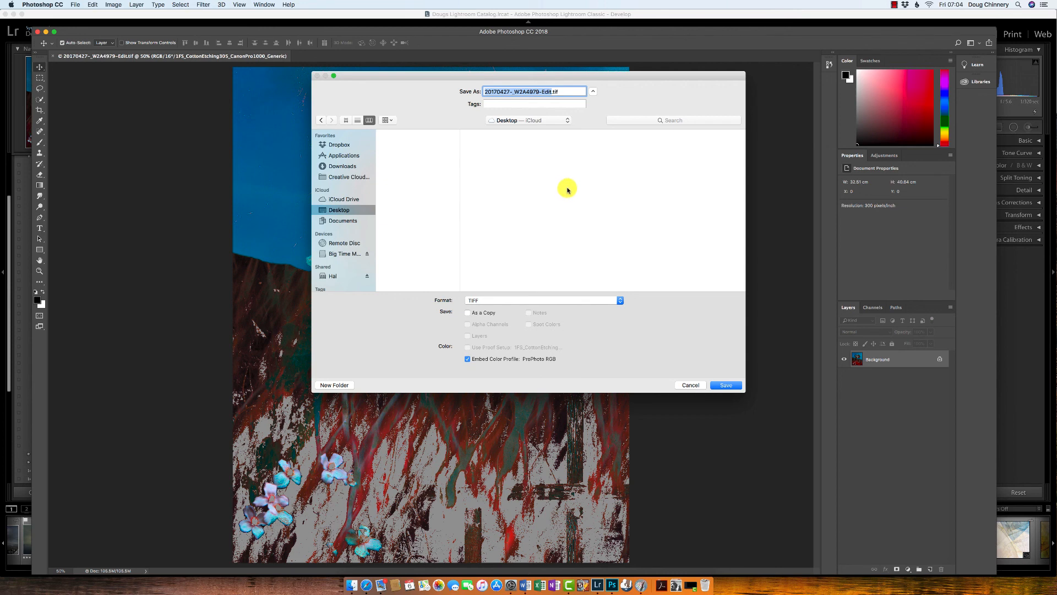
pyautogui.click(620, 302)
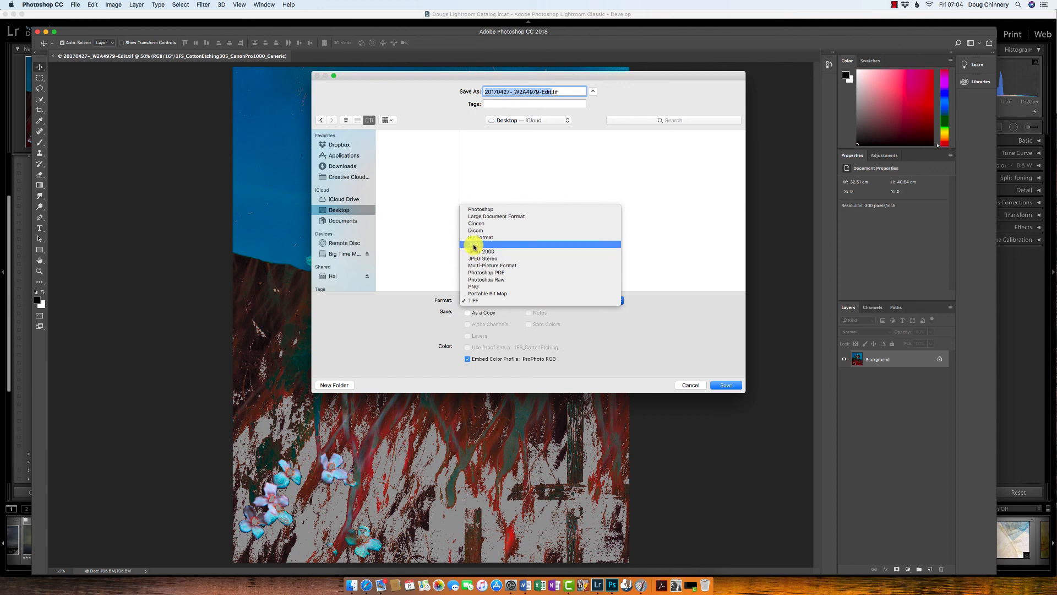
pyautogui.click(474, 245)
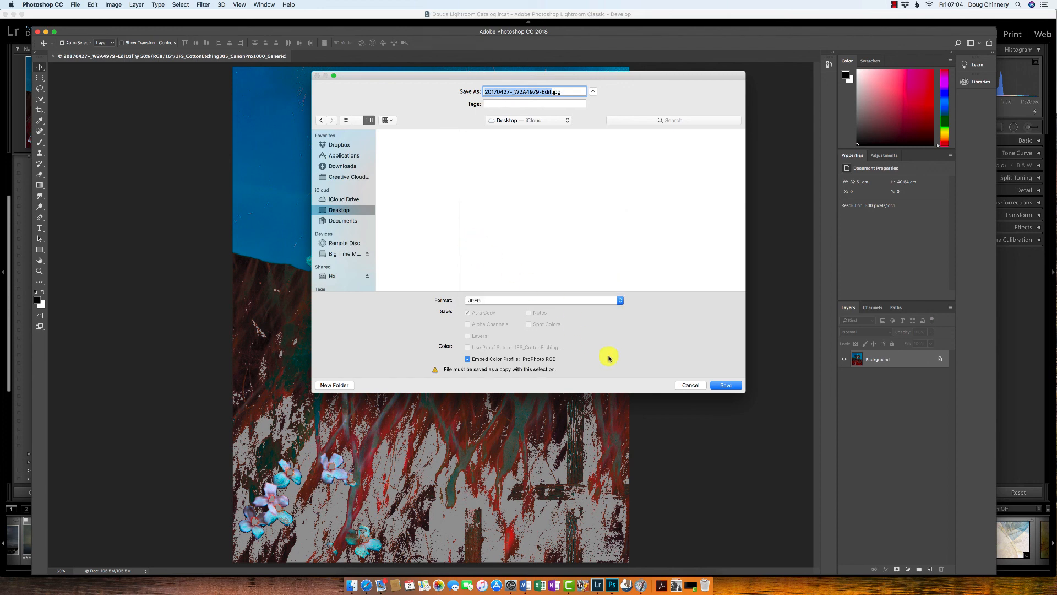
pyautogui.click(697, 387)
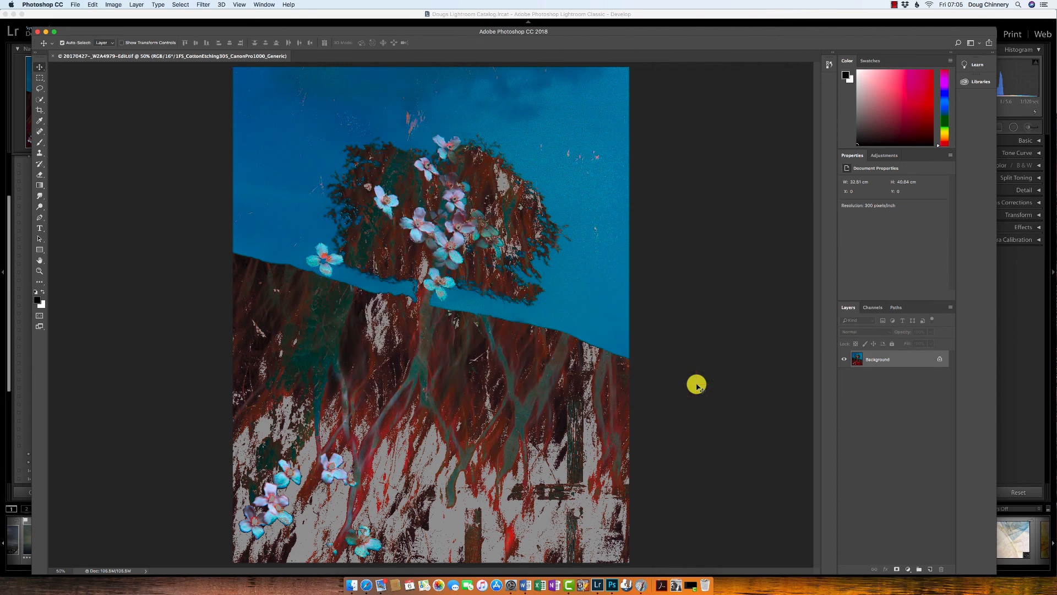